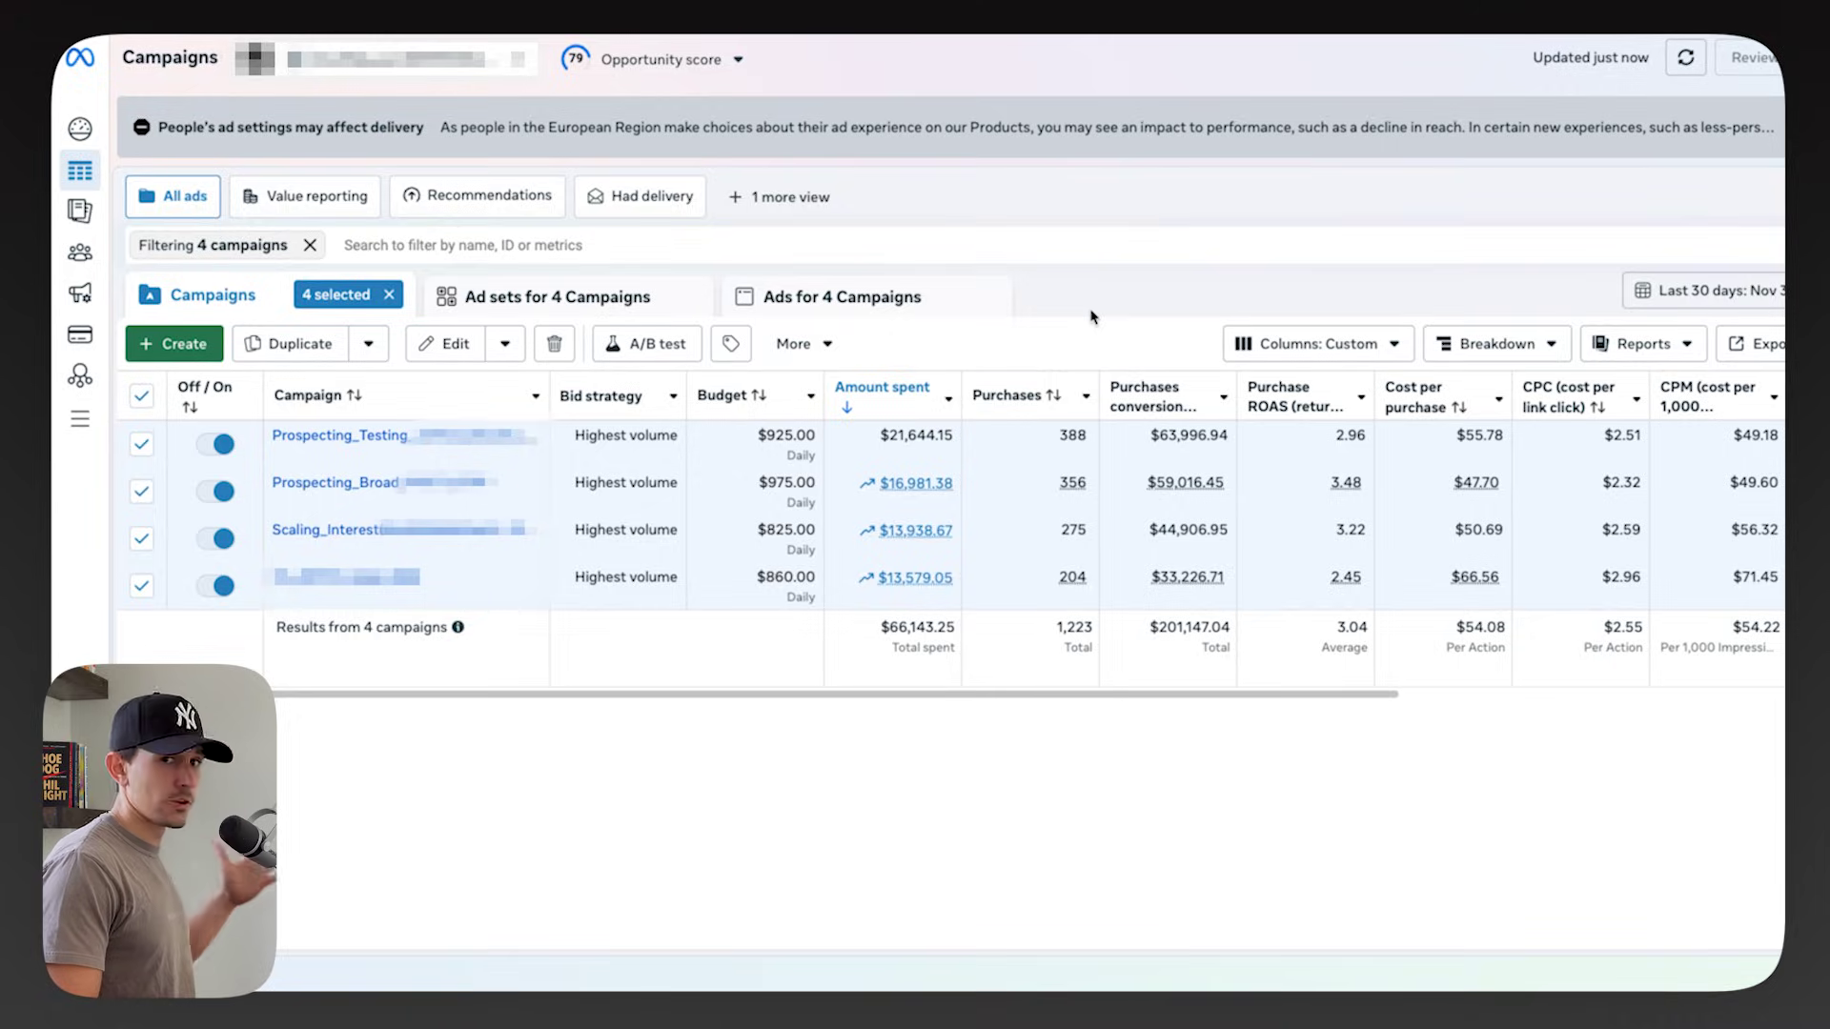
- Compare attribution settings for the four campaigns by adding Incremental attribution to the report
click(1292, 345)
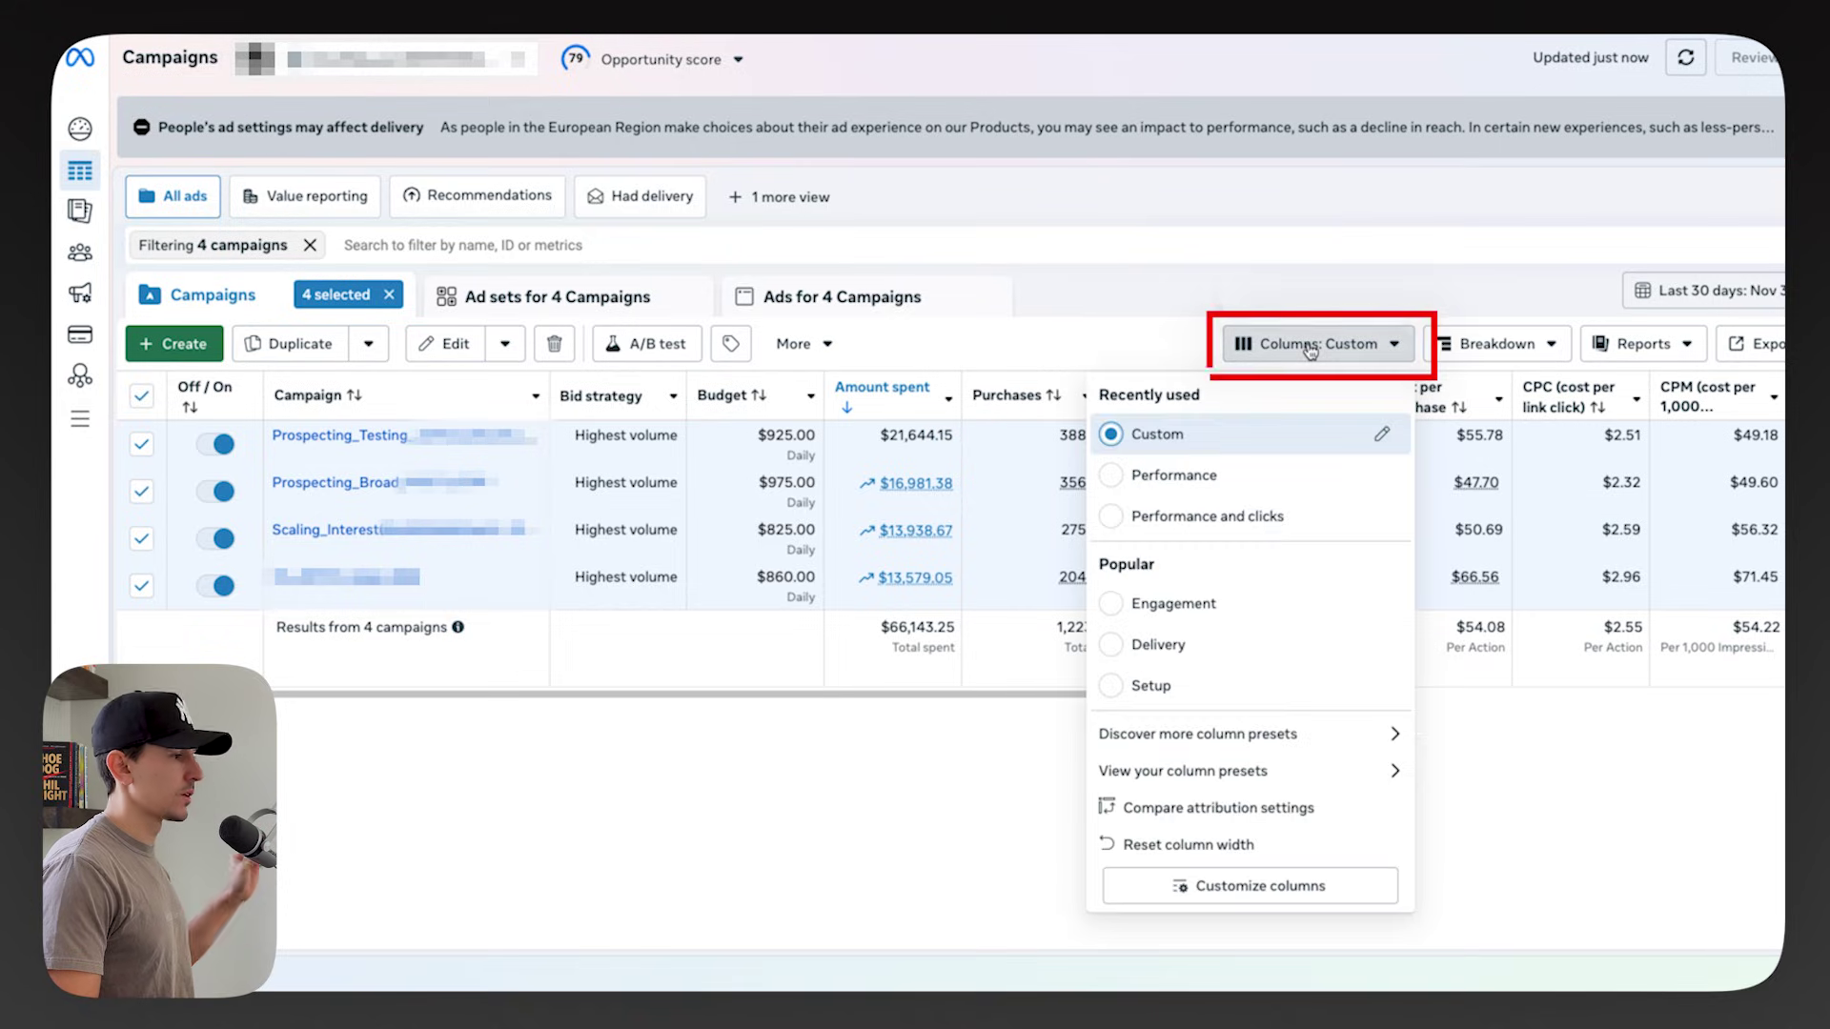
click(1248, 805)
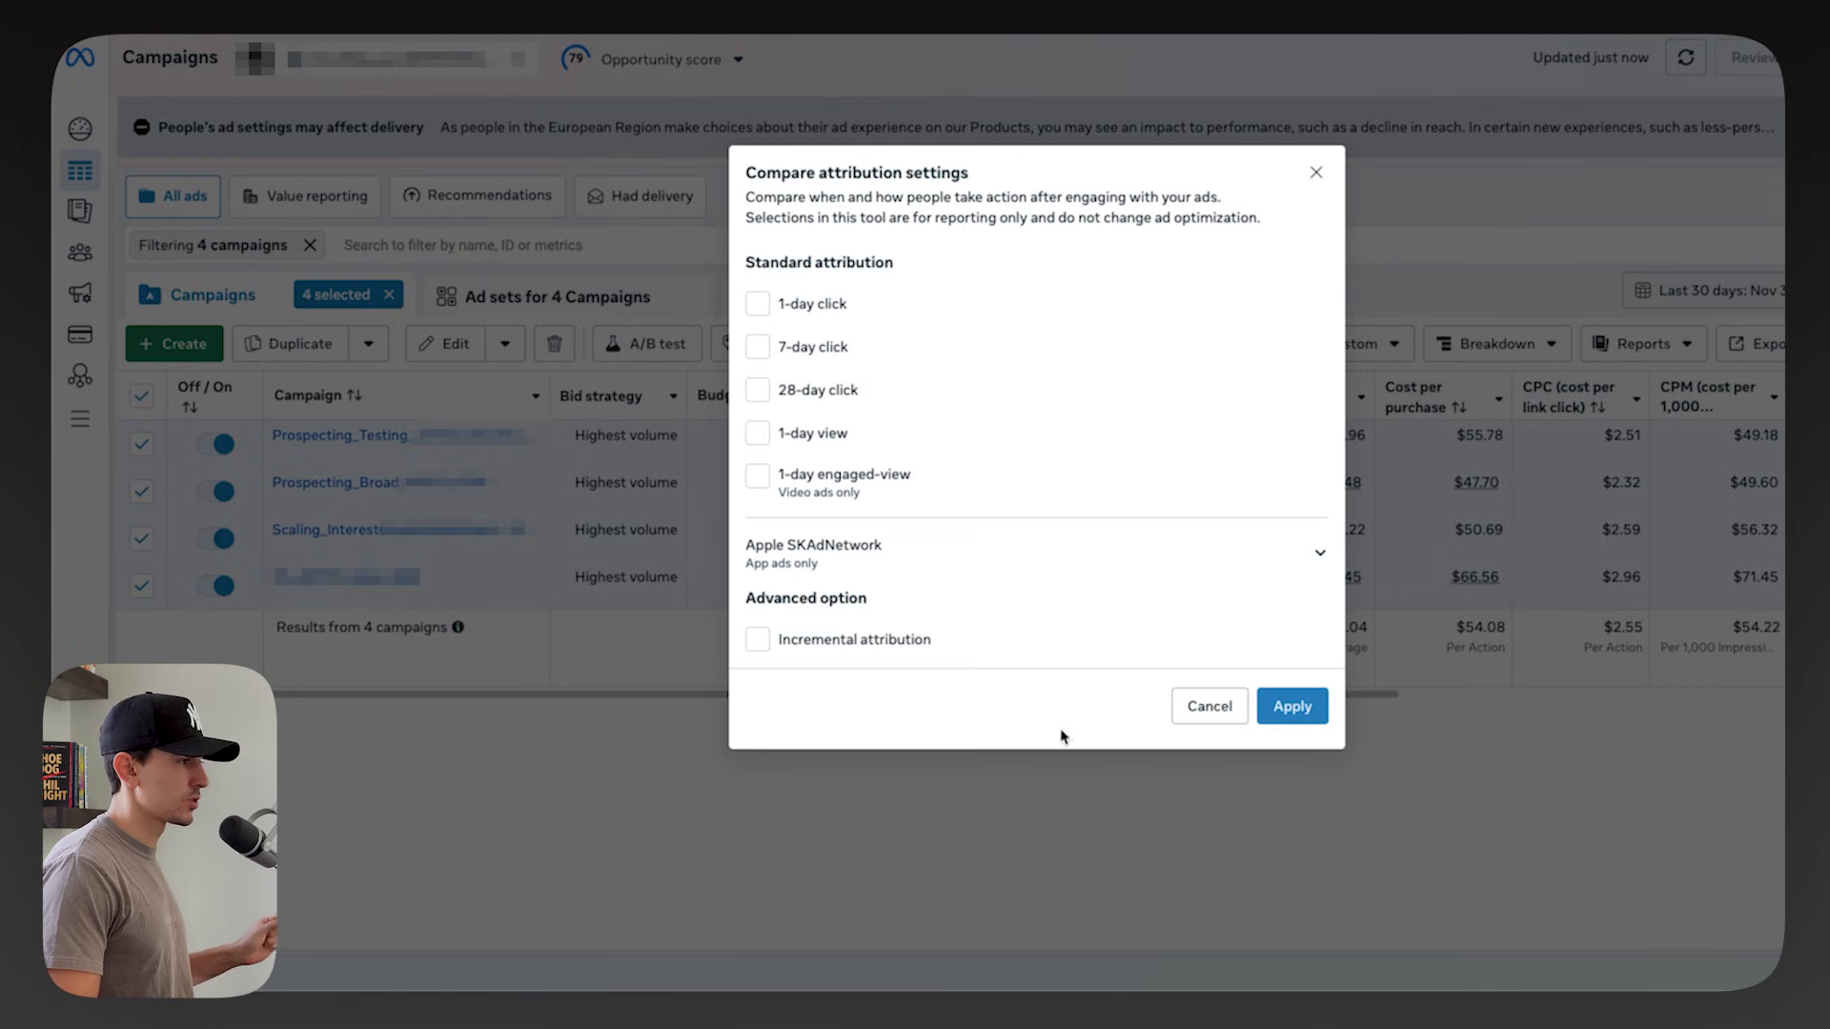
click(815, 633)
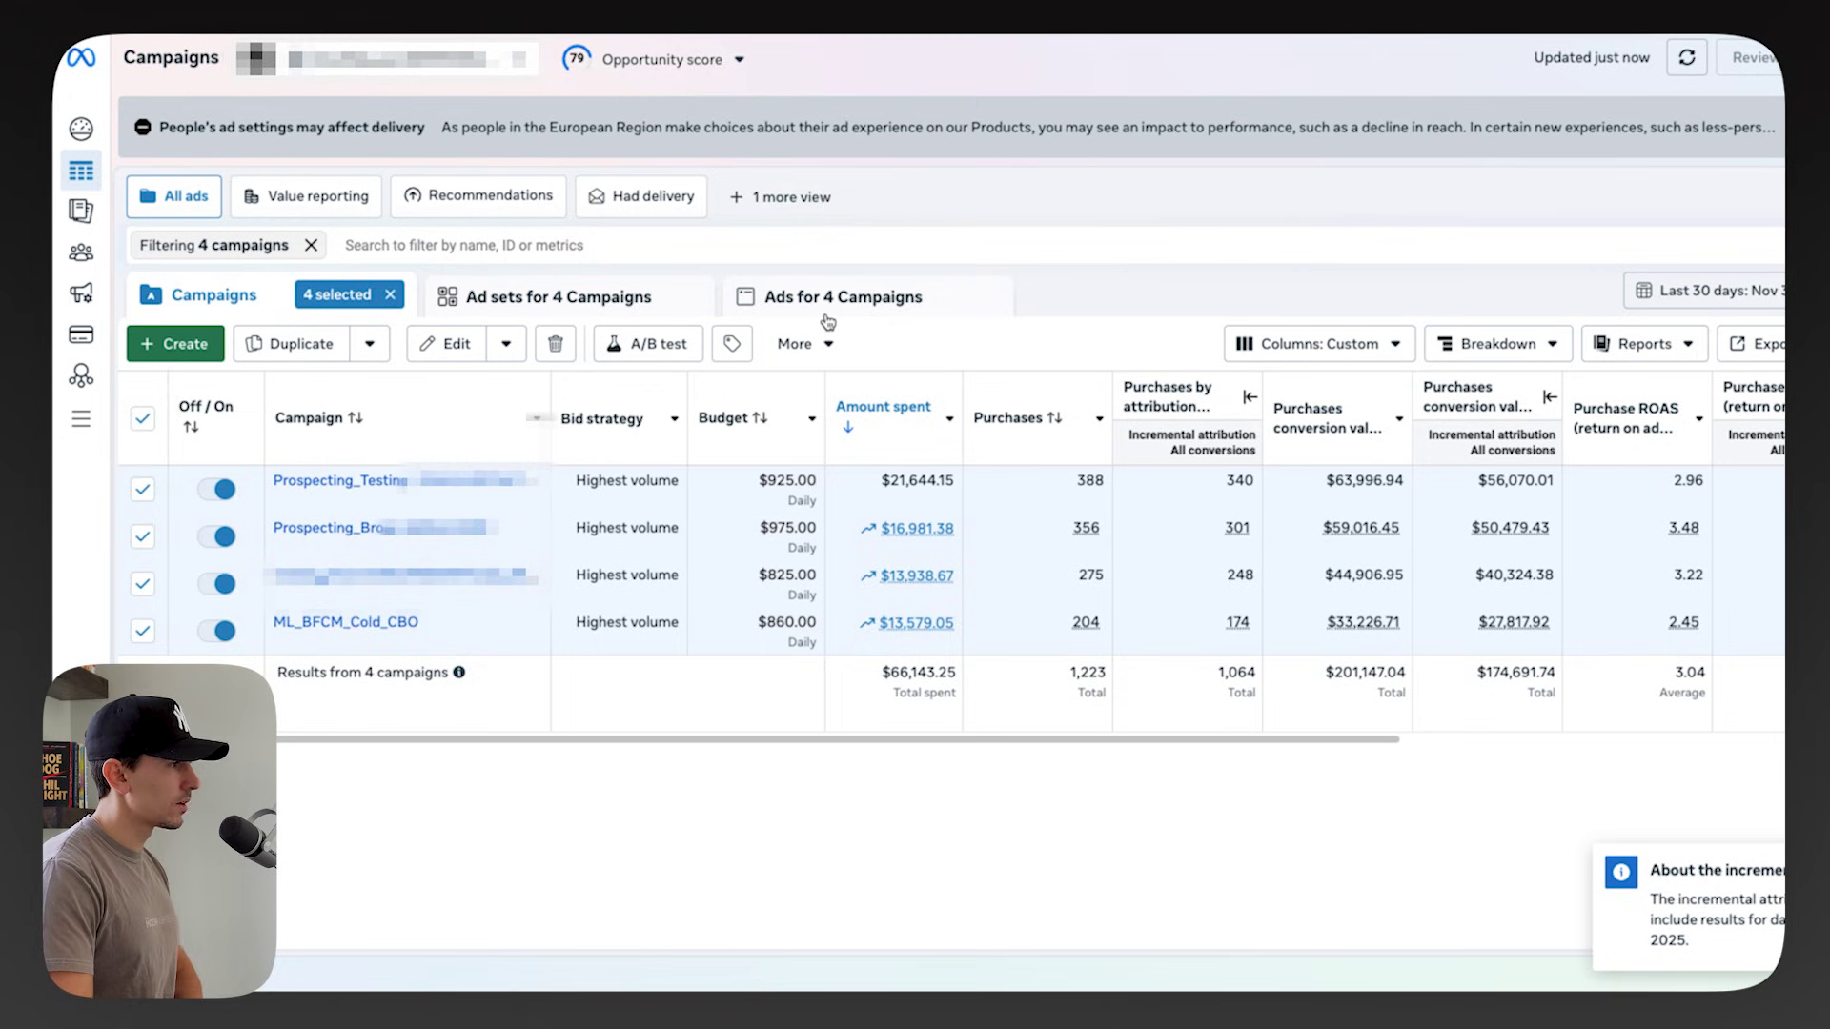
- Open the ads of the 4 selected campaigns and compare their amount spent with the average incremental-attribution purchase ROAS
click(826, 323)
click(1010, 441)
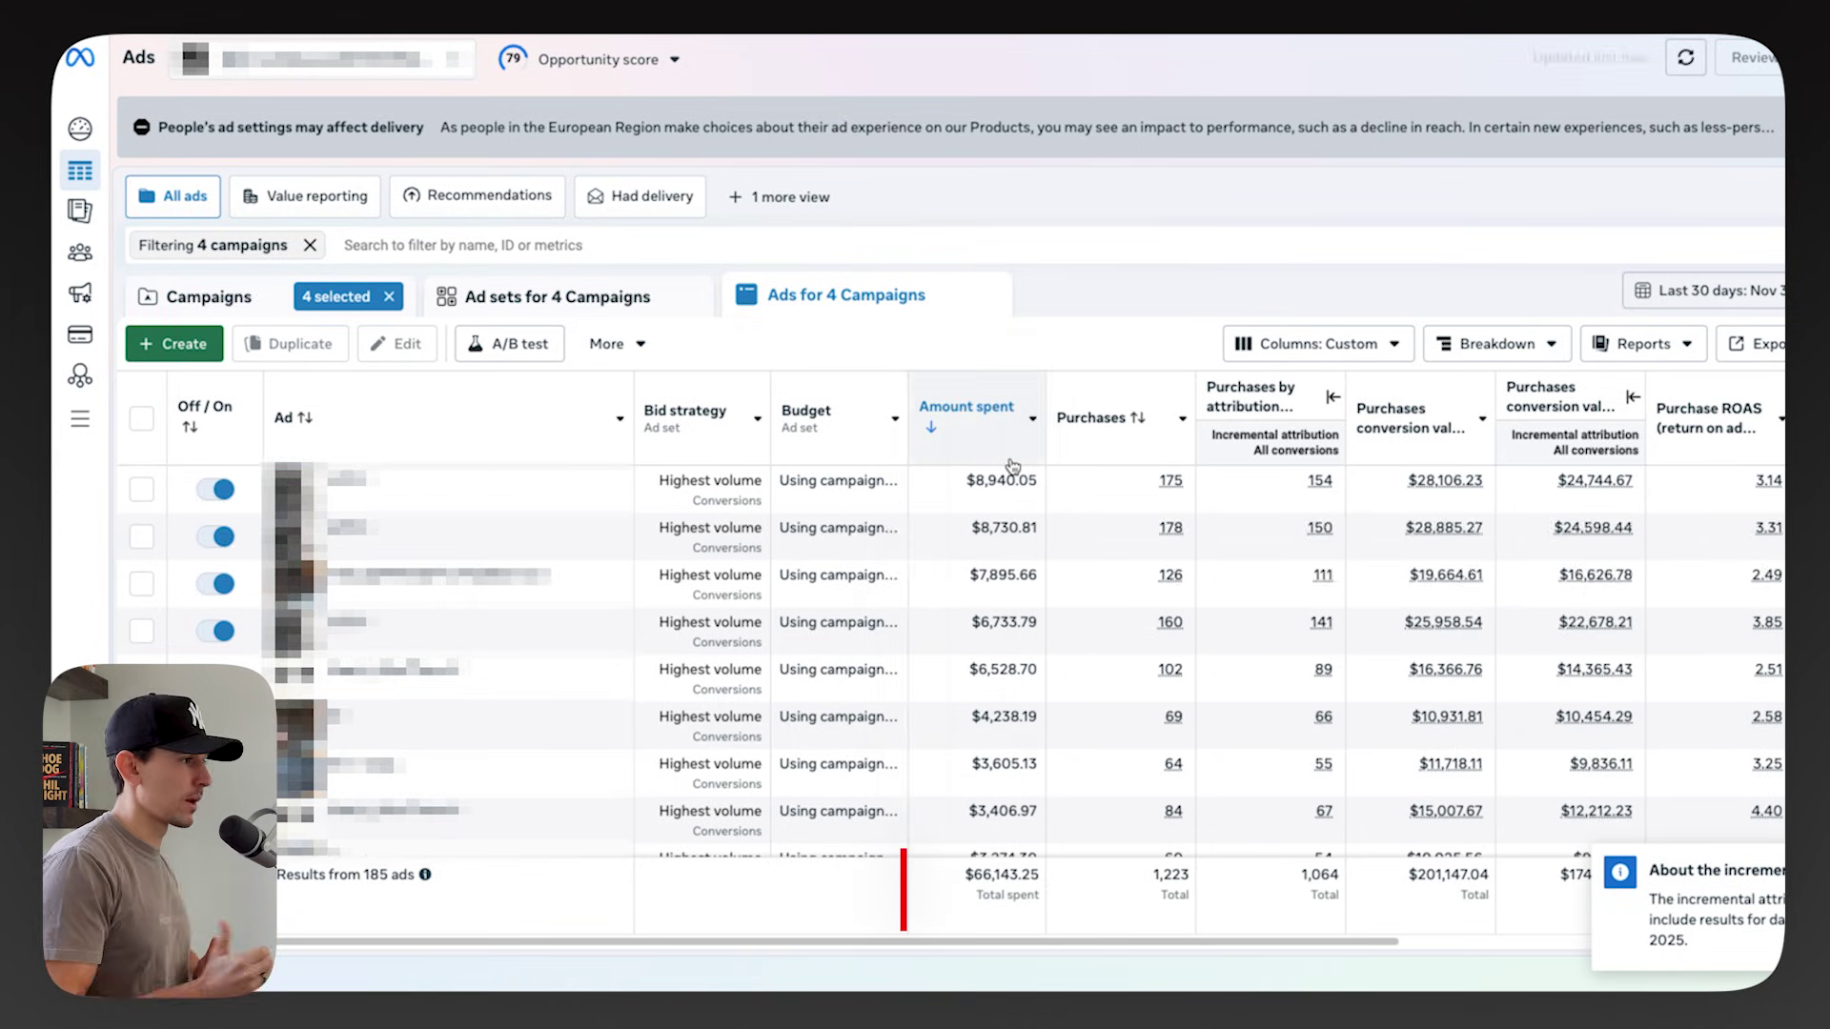
scroll(1016, 858, right, 3)
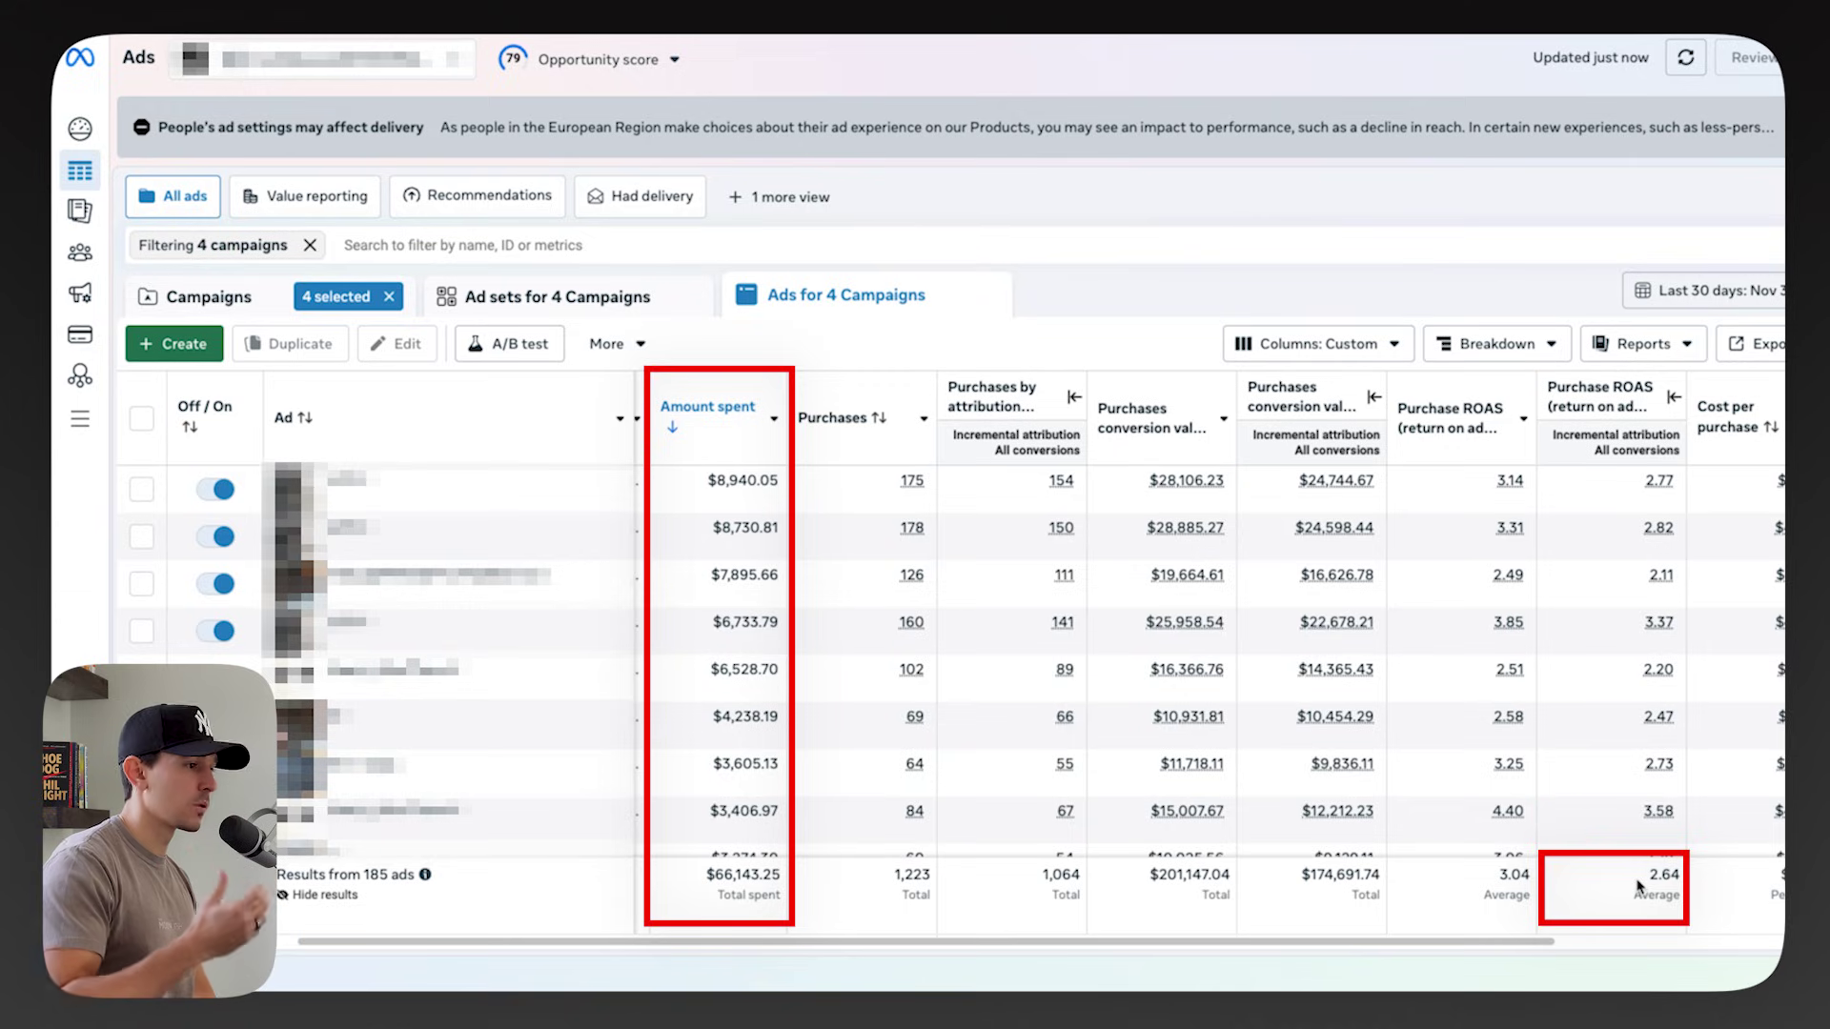
drag(1648, 874, 1678, 877)
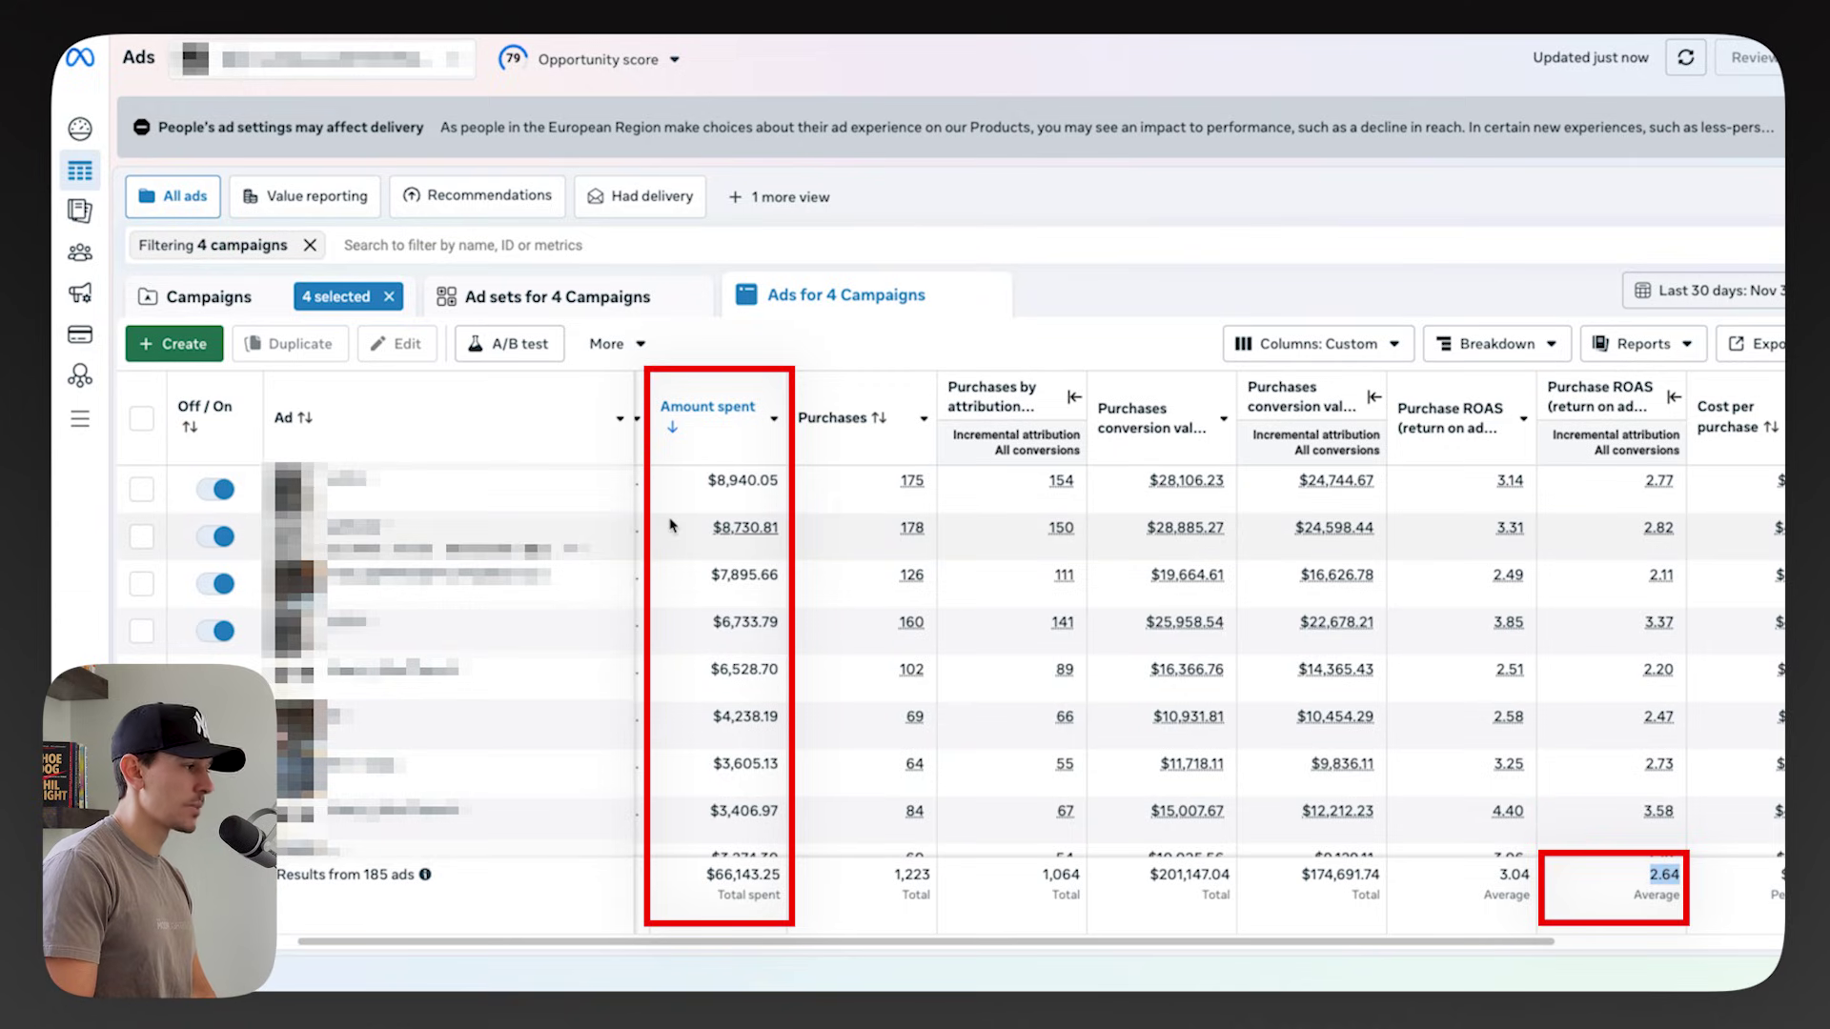
scroll(707, 521, down, 15)
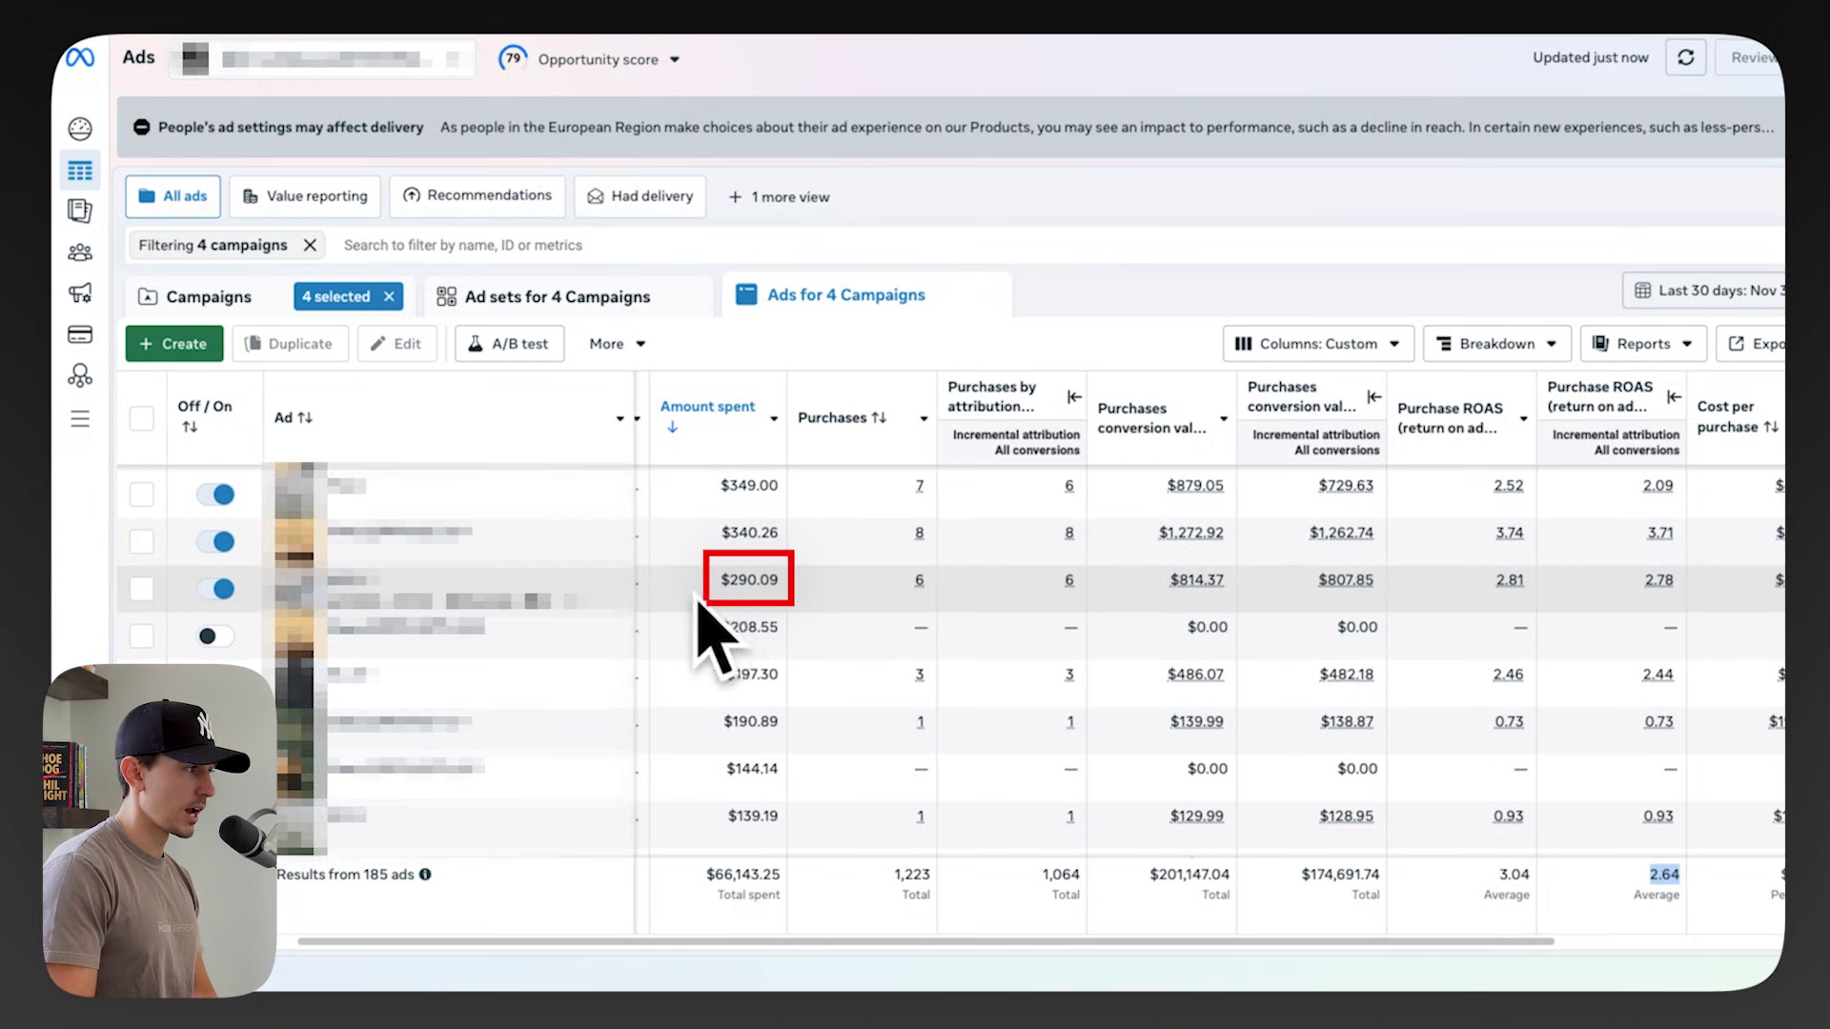
scroll(705, 600, up, 15)
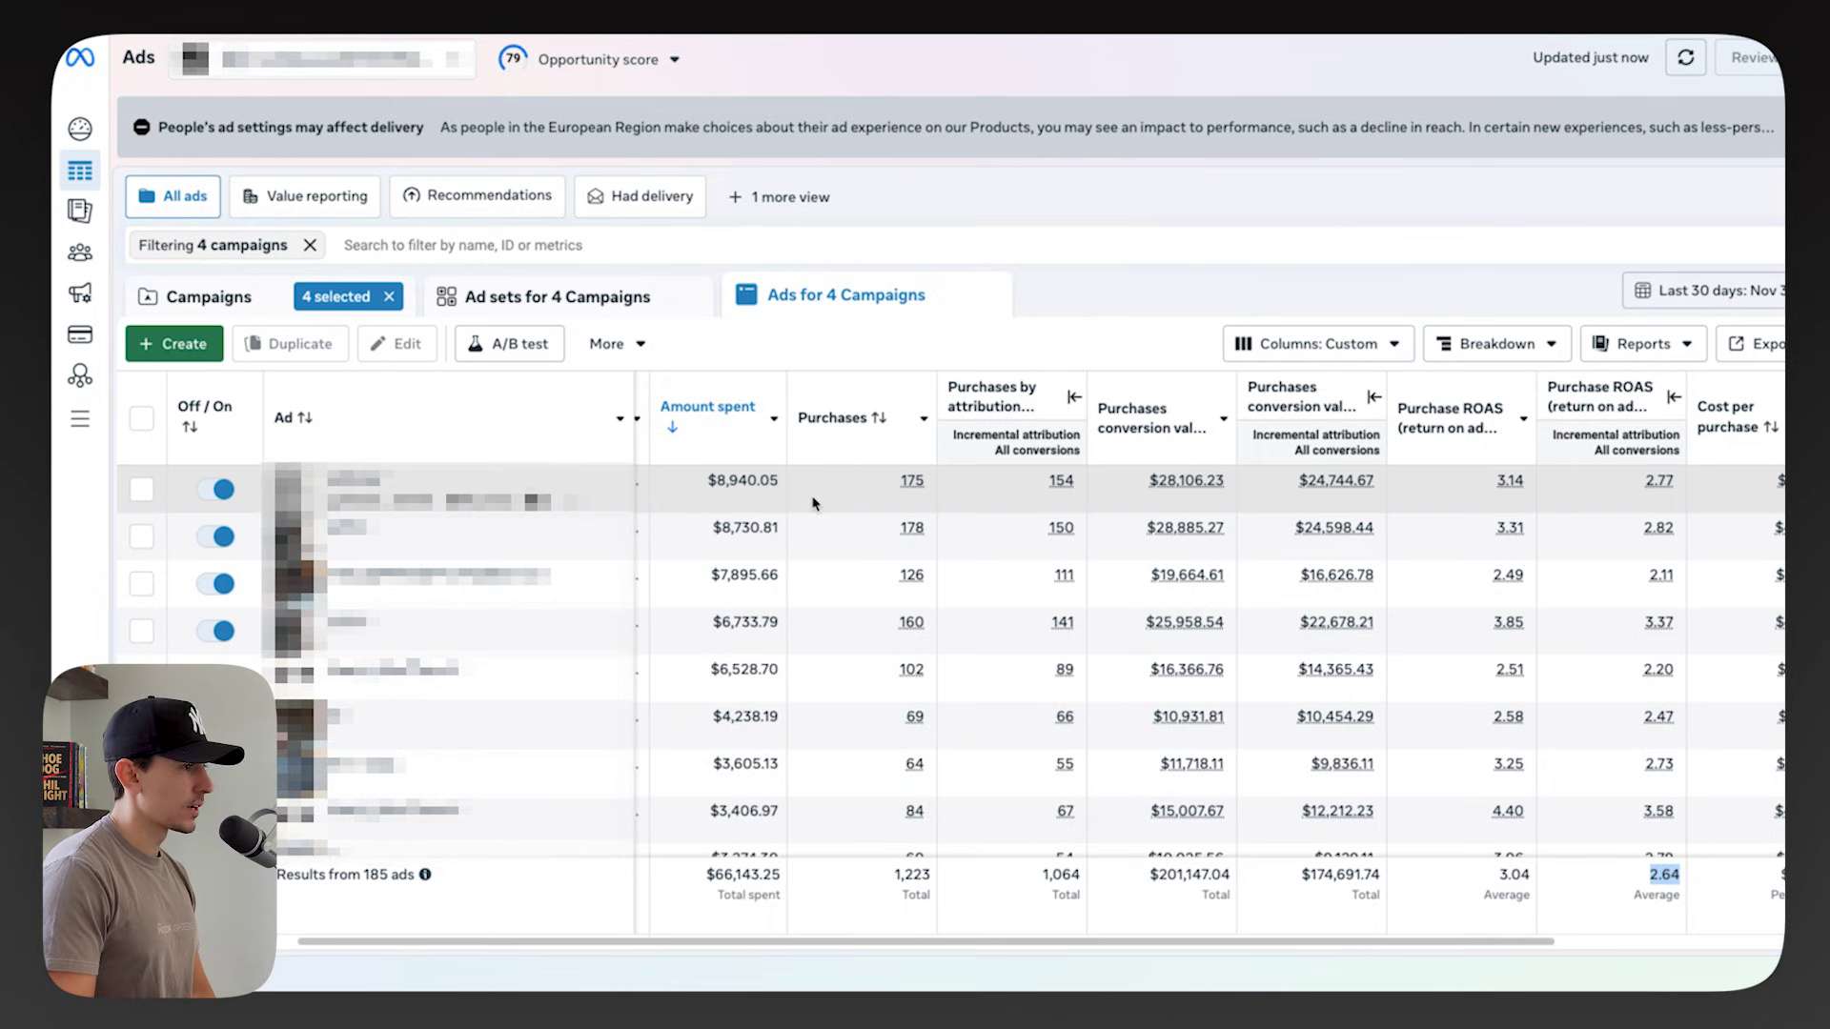
- Select the first, second and fourth ads in the list ordered by amount spent
click(141, 489)
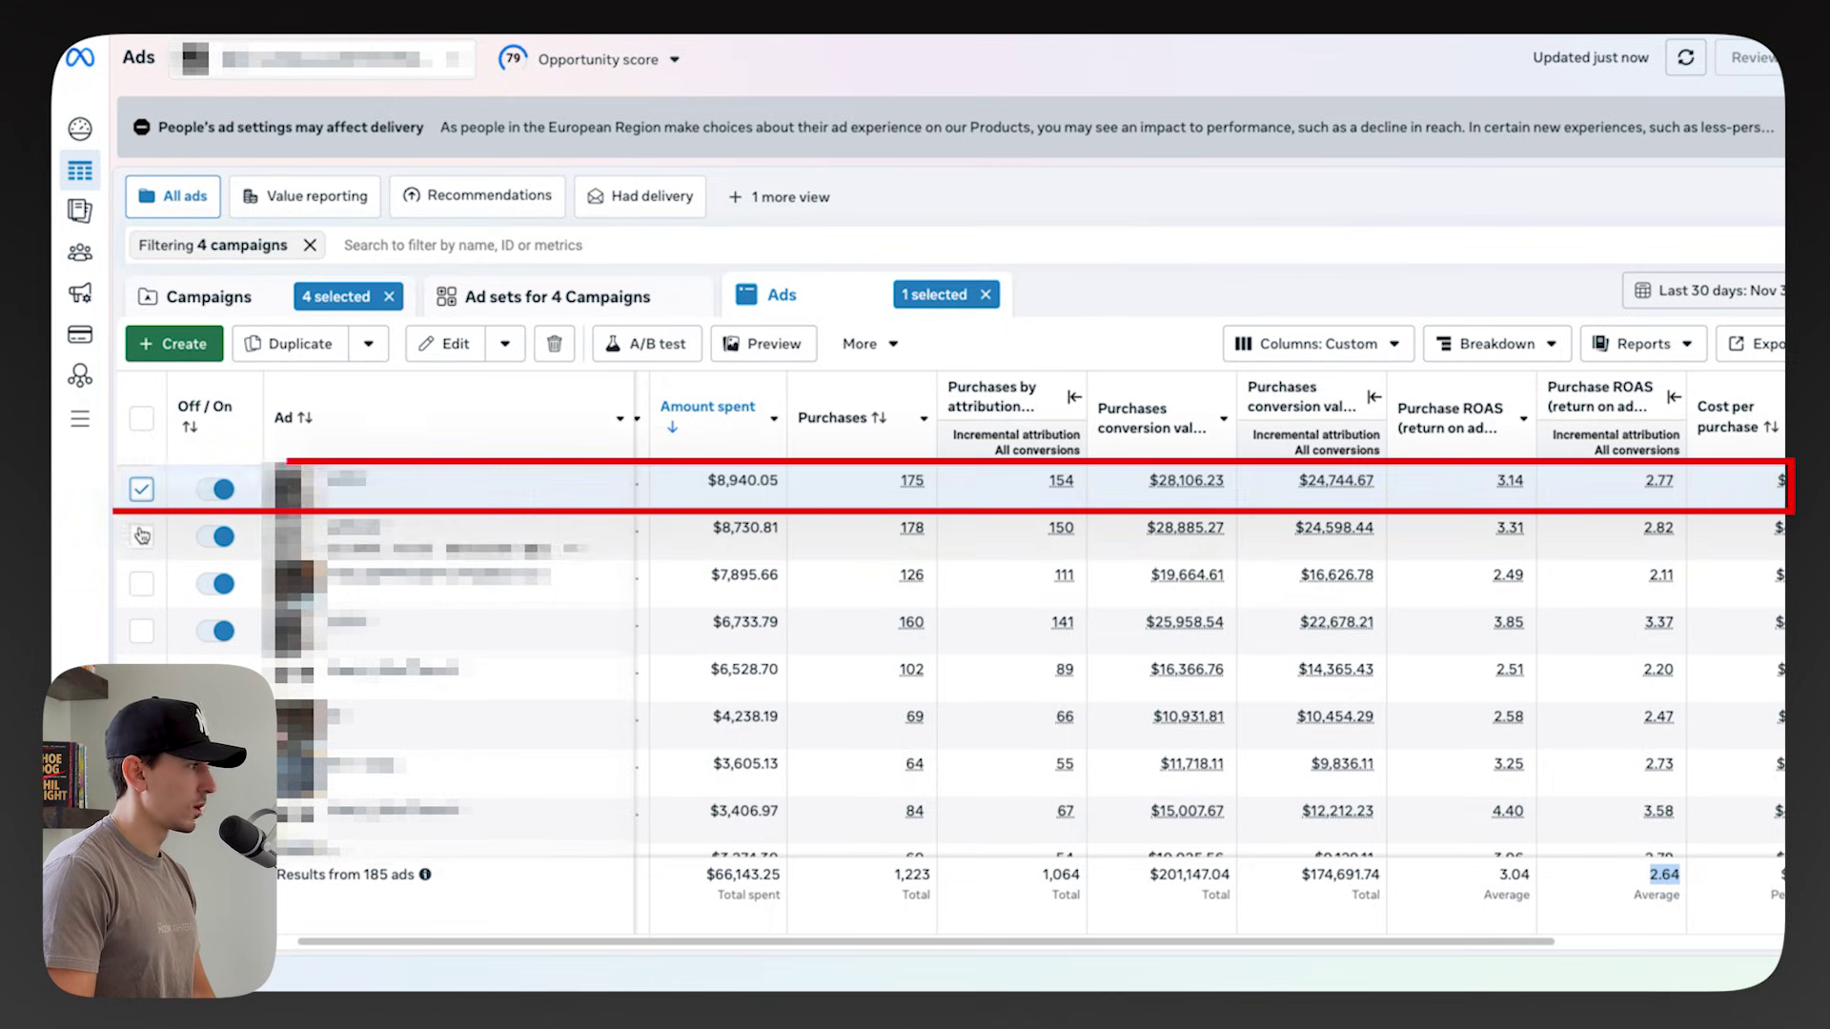
click(141, 536)
click(139, 631)
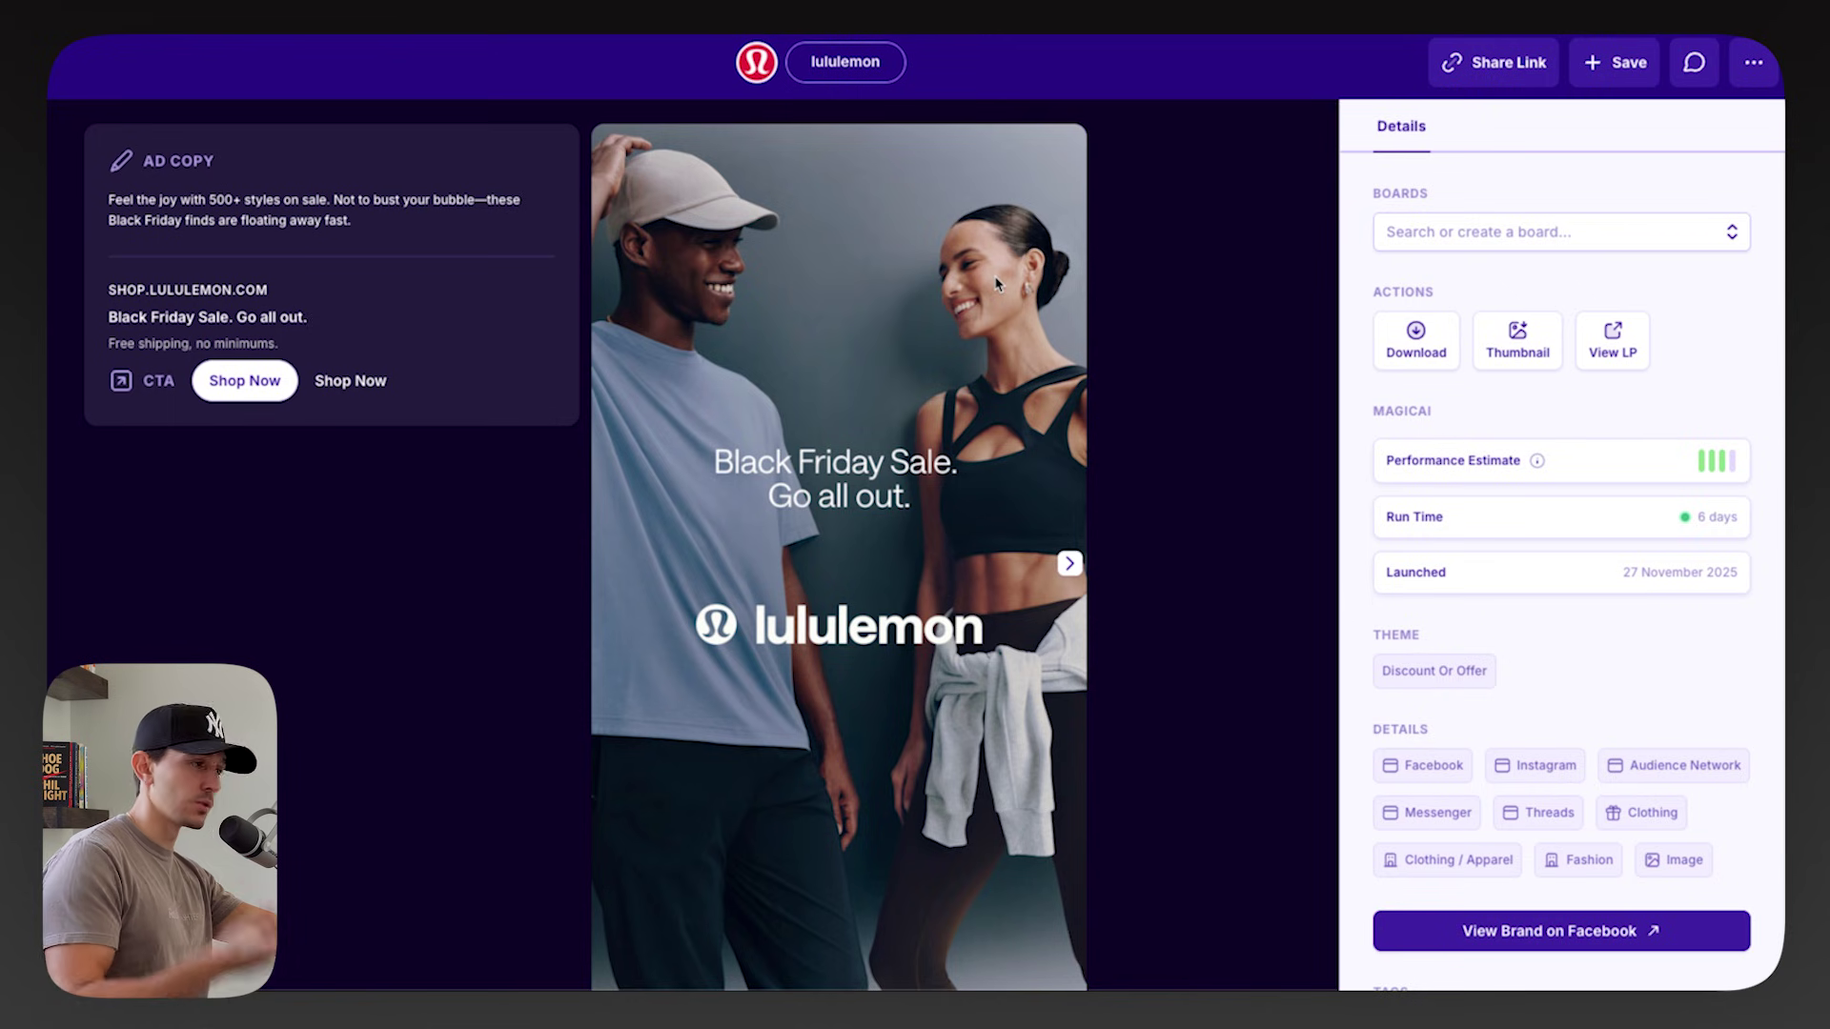
- Copy the lululemon "Black Friday Sale. Go all out." ad image and paste it into a new Gemini prompt
right_click(961, 469)
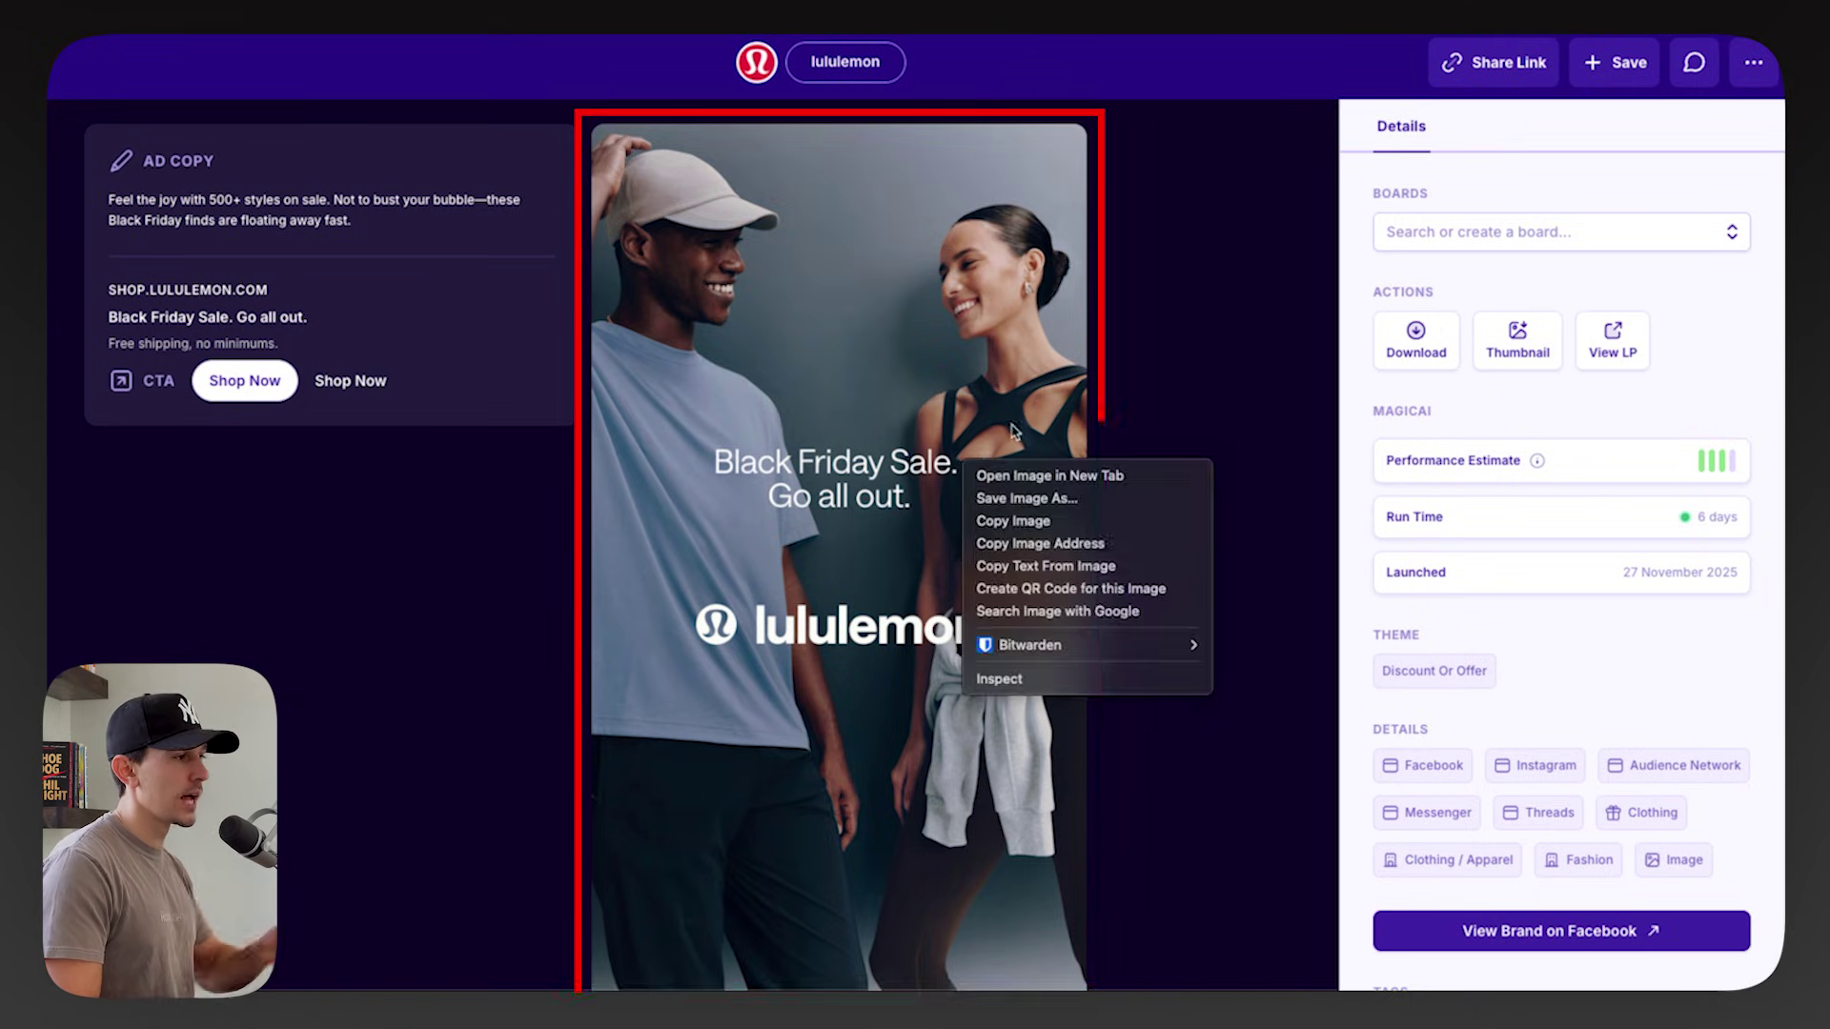
click(1034, 495)
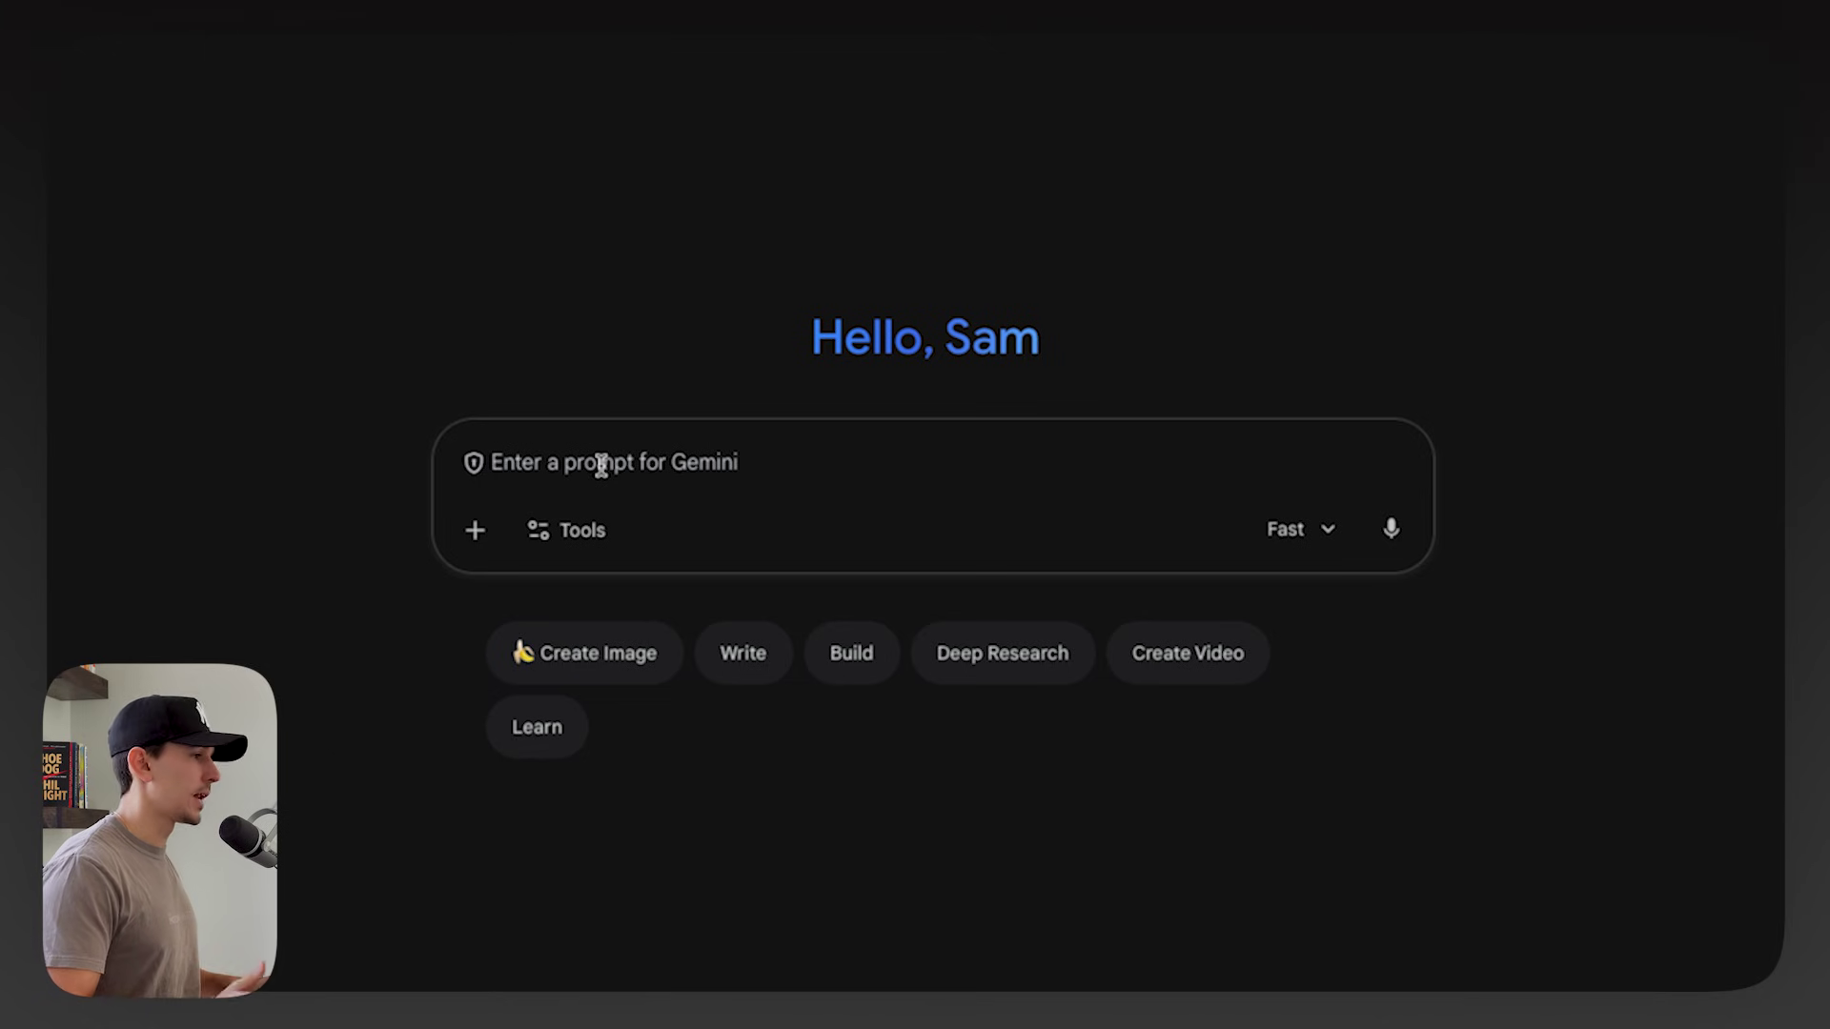
key(super+v)
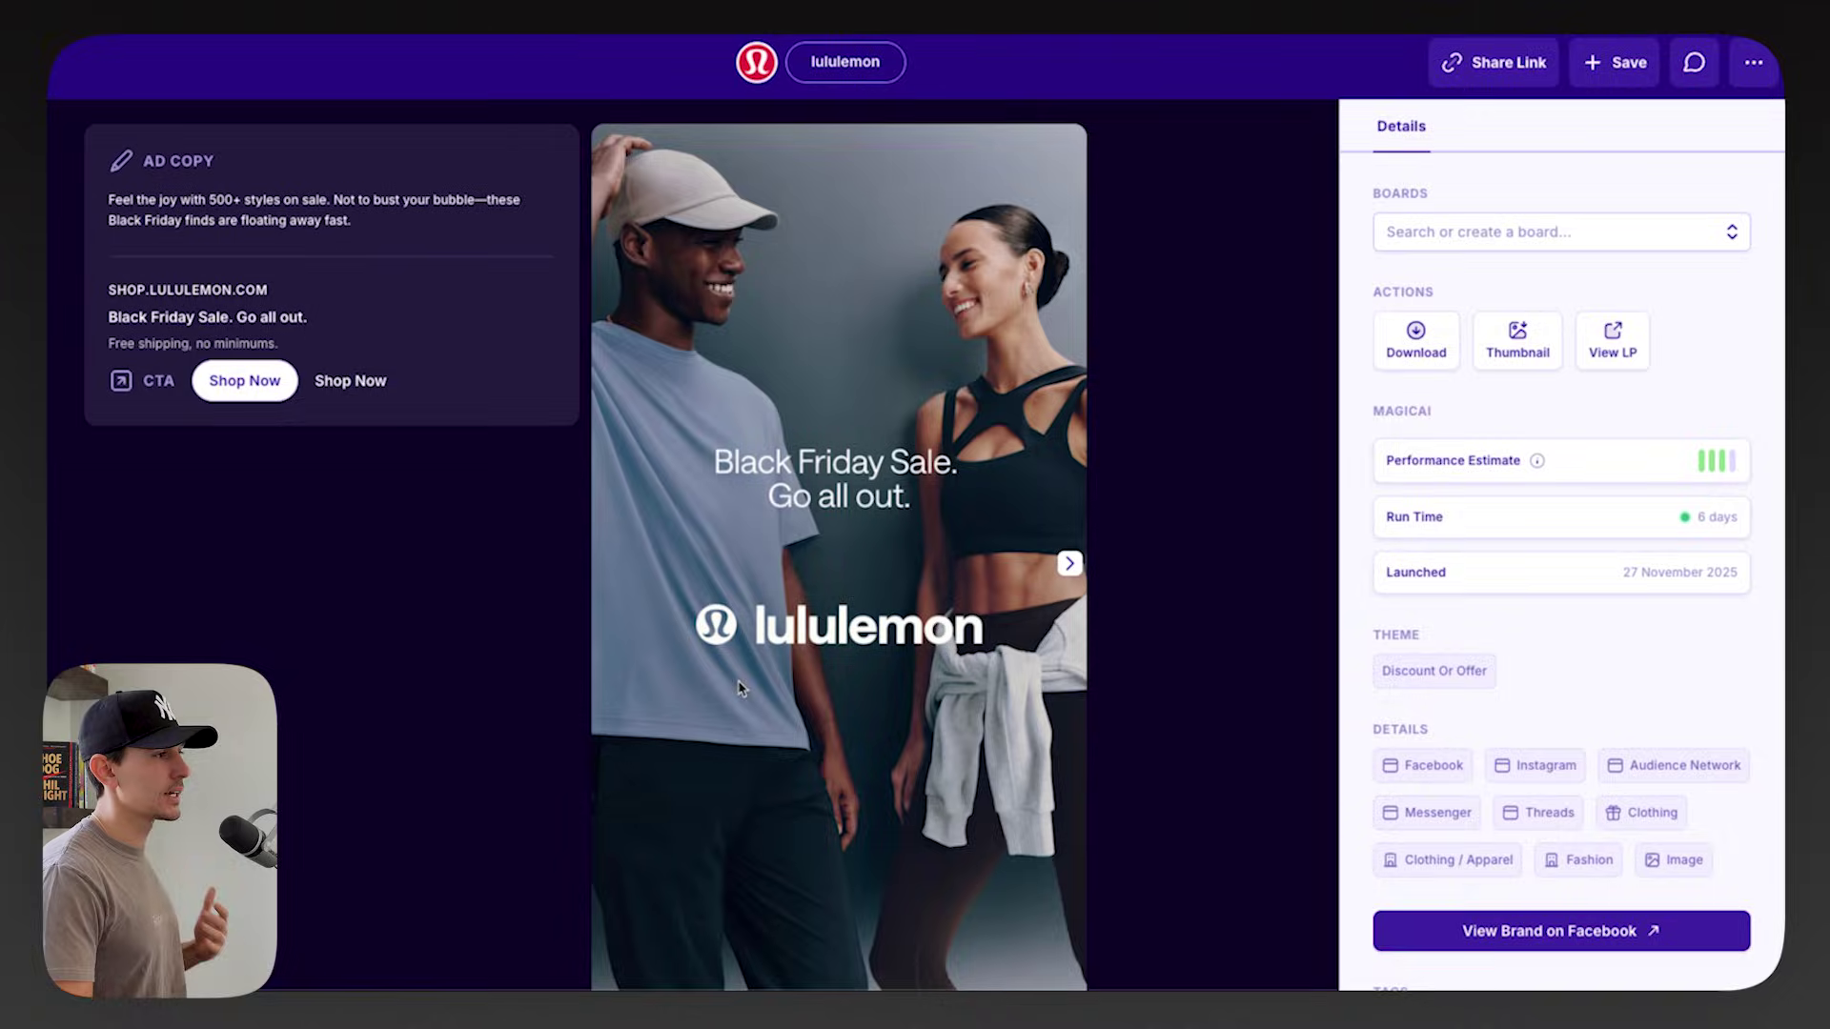
- Copy the Steel Blue Pace Breaker Jacket product photo from the lululemon page and add it to the Gemini prompt as the second image
scroll(753, 691, down, 1)
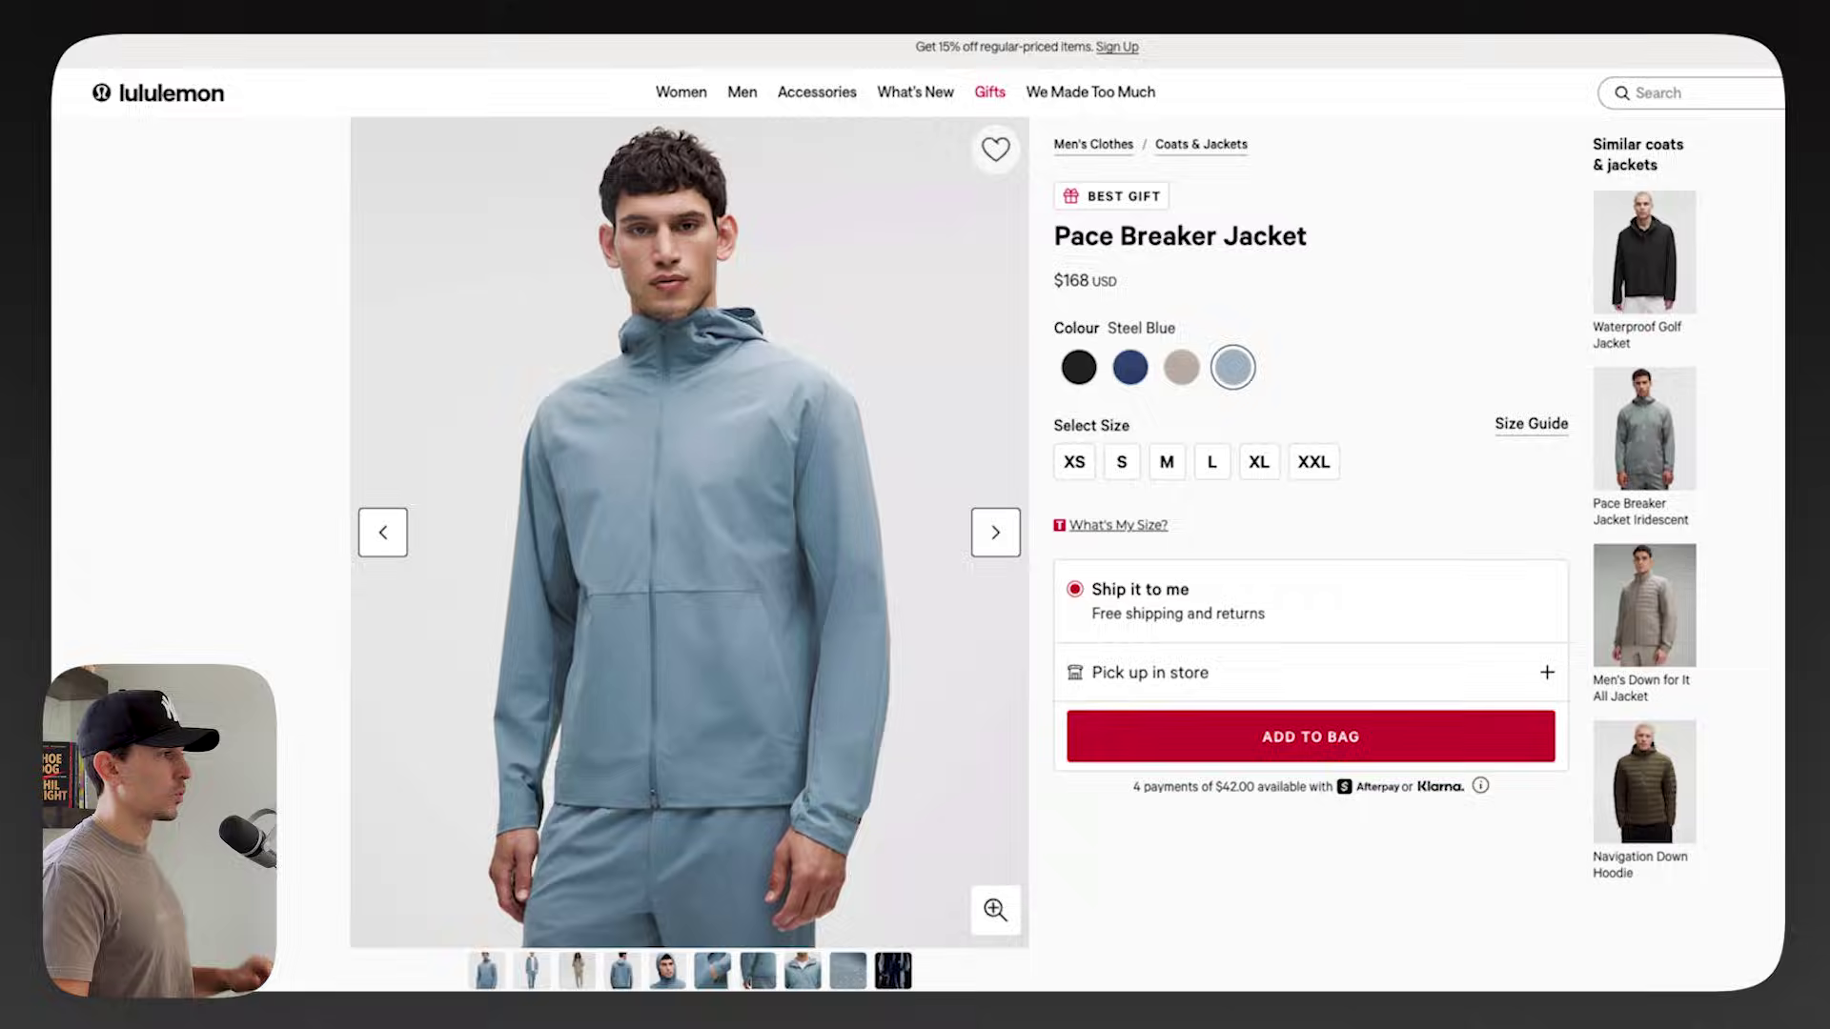
right_click(777, 285)
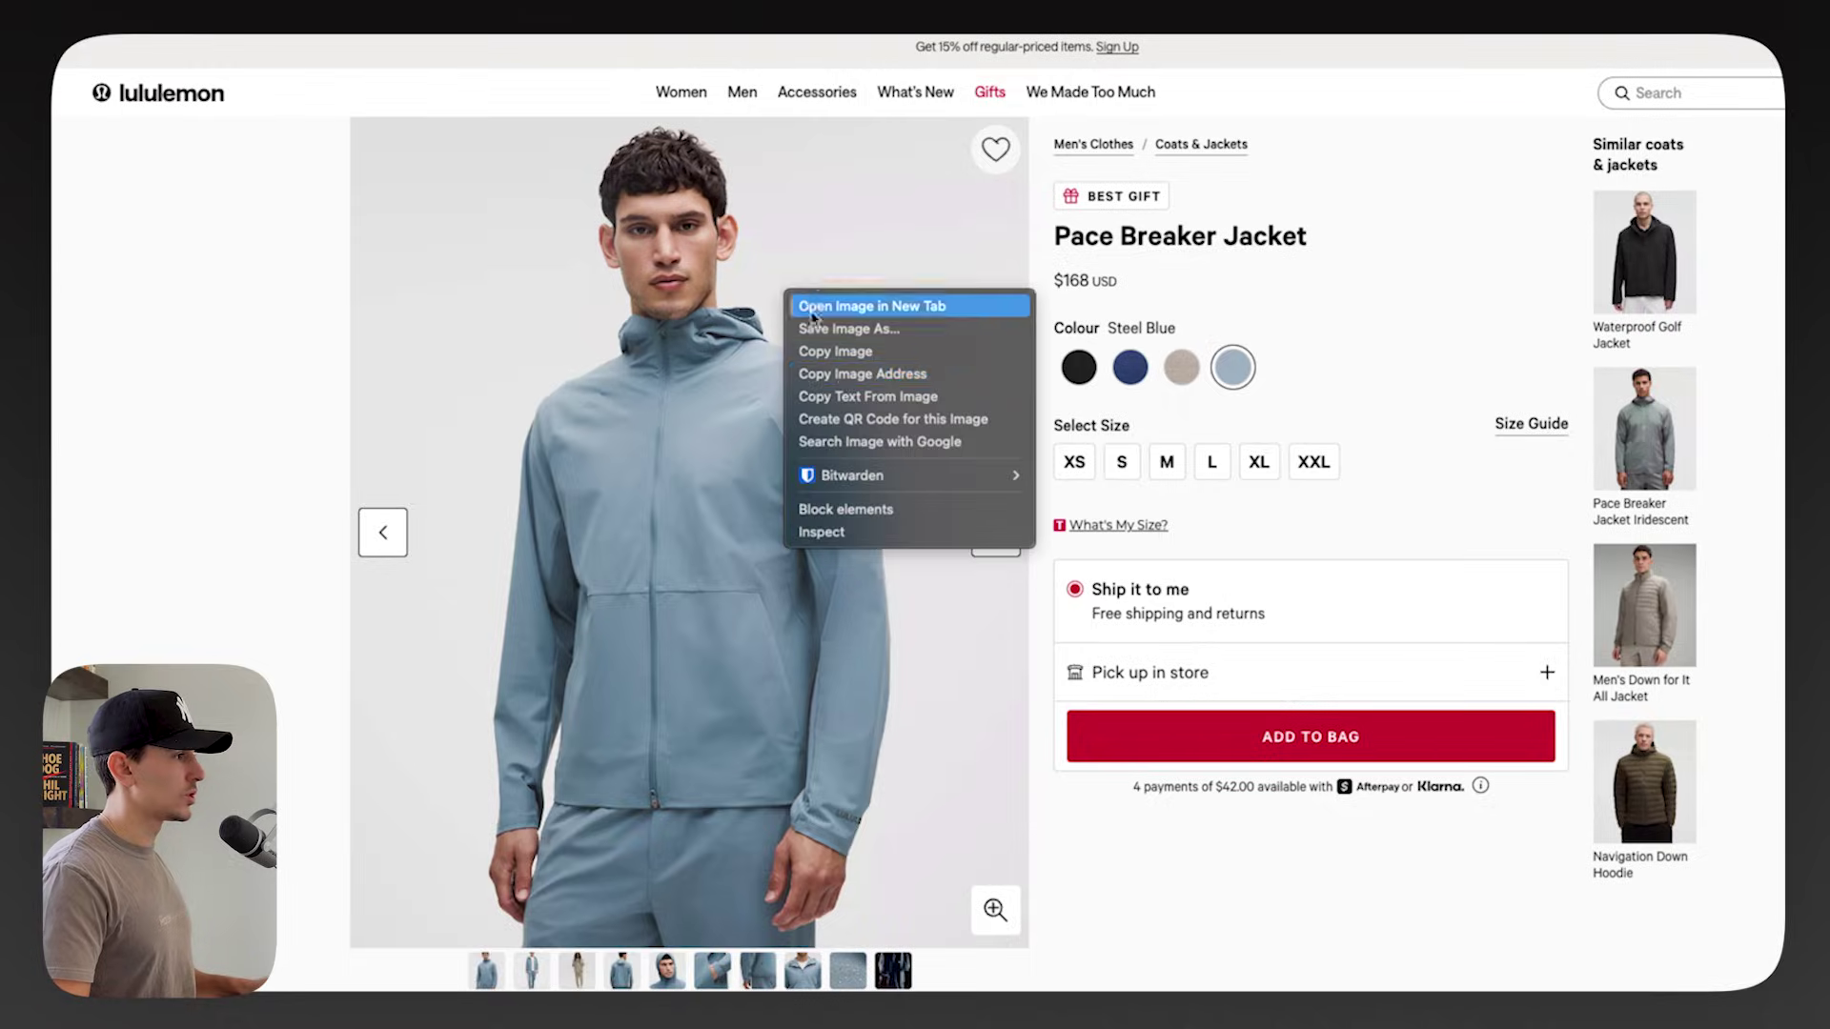
click(844, 373)
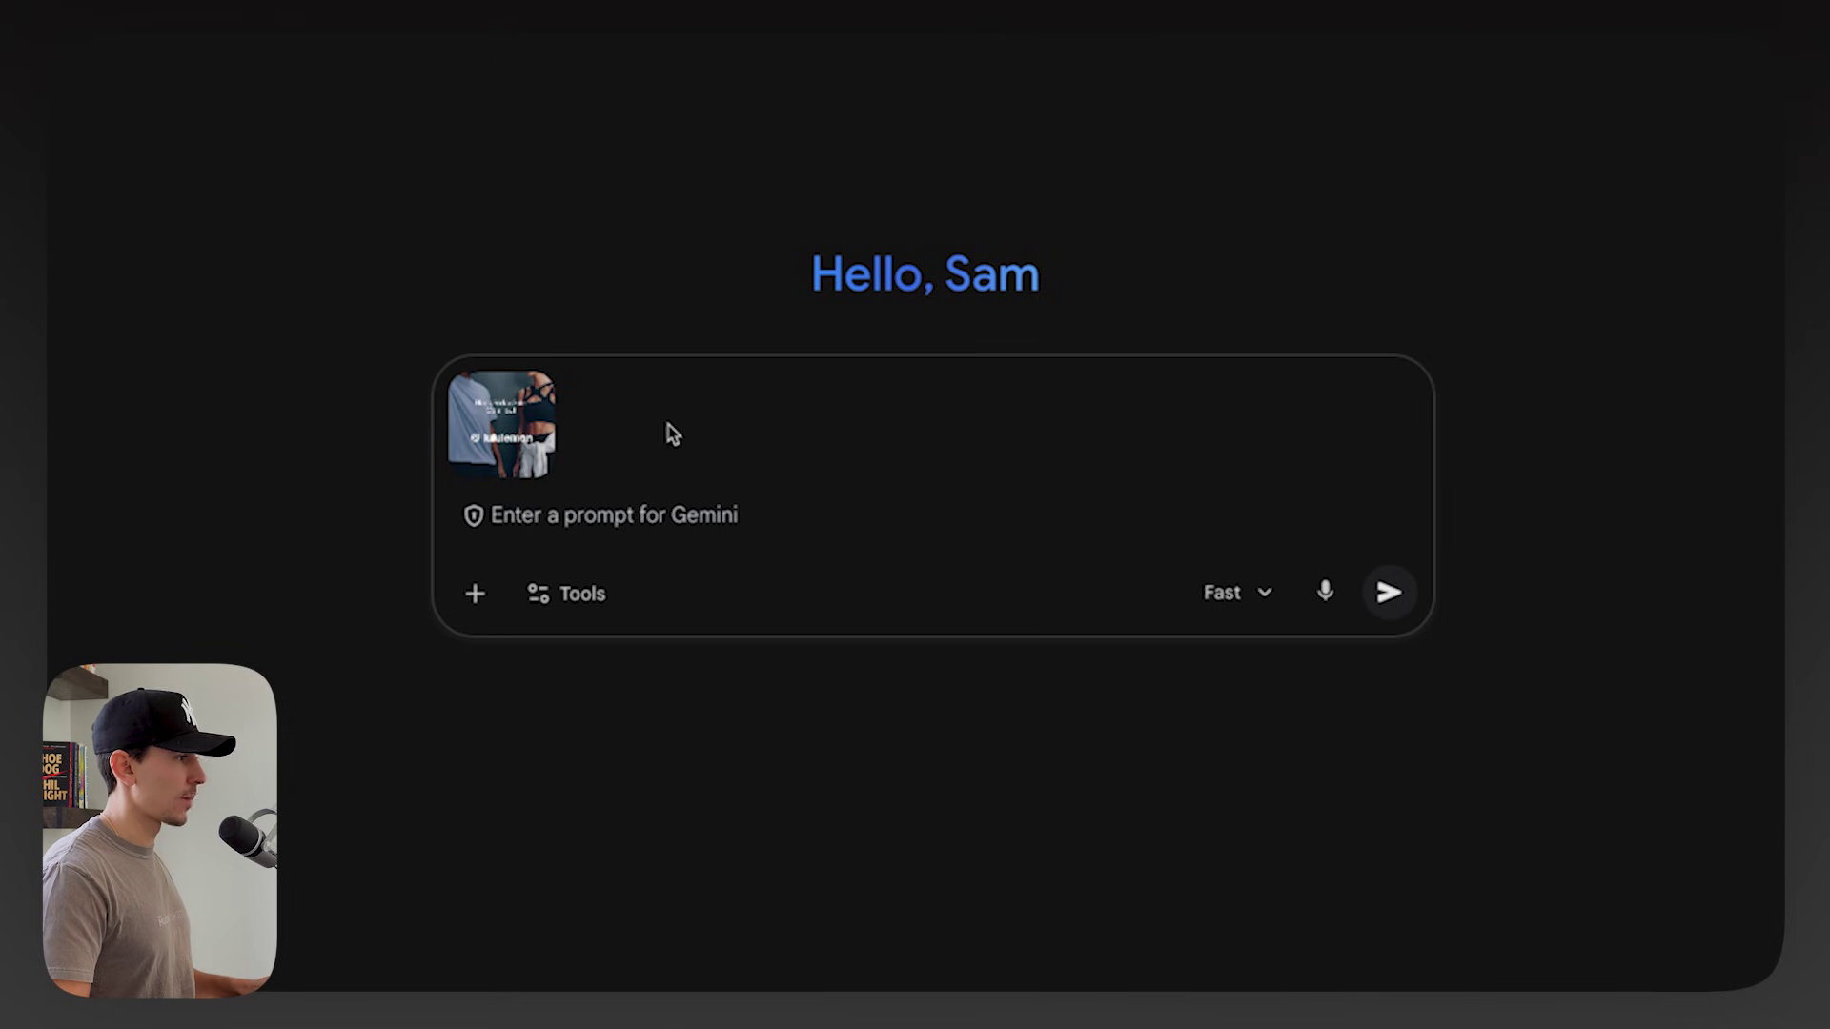
key(ctrl+v)
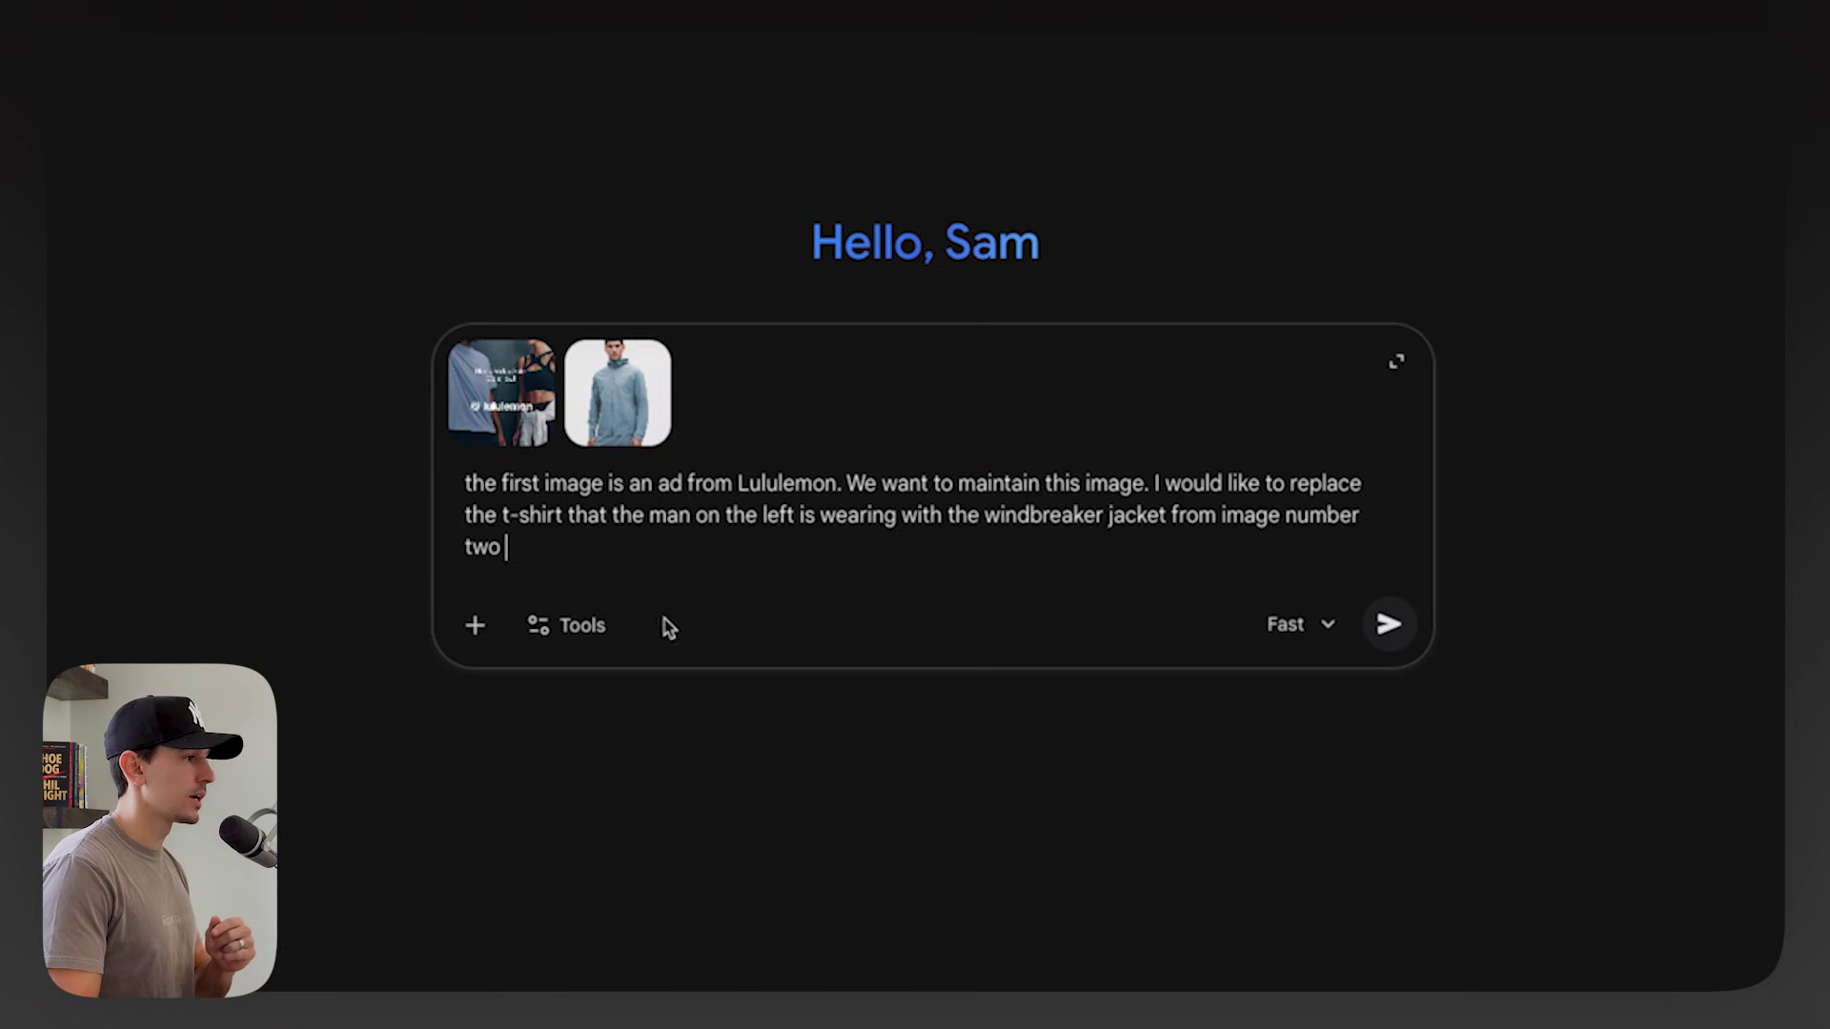
- Submit the prompt replacing the man's t-shirt with the windbreaker from image two, using image creation and the Thinking with 3 Pro model
click(584, 630)
click(642, 802)
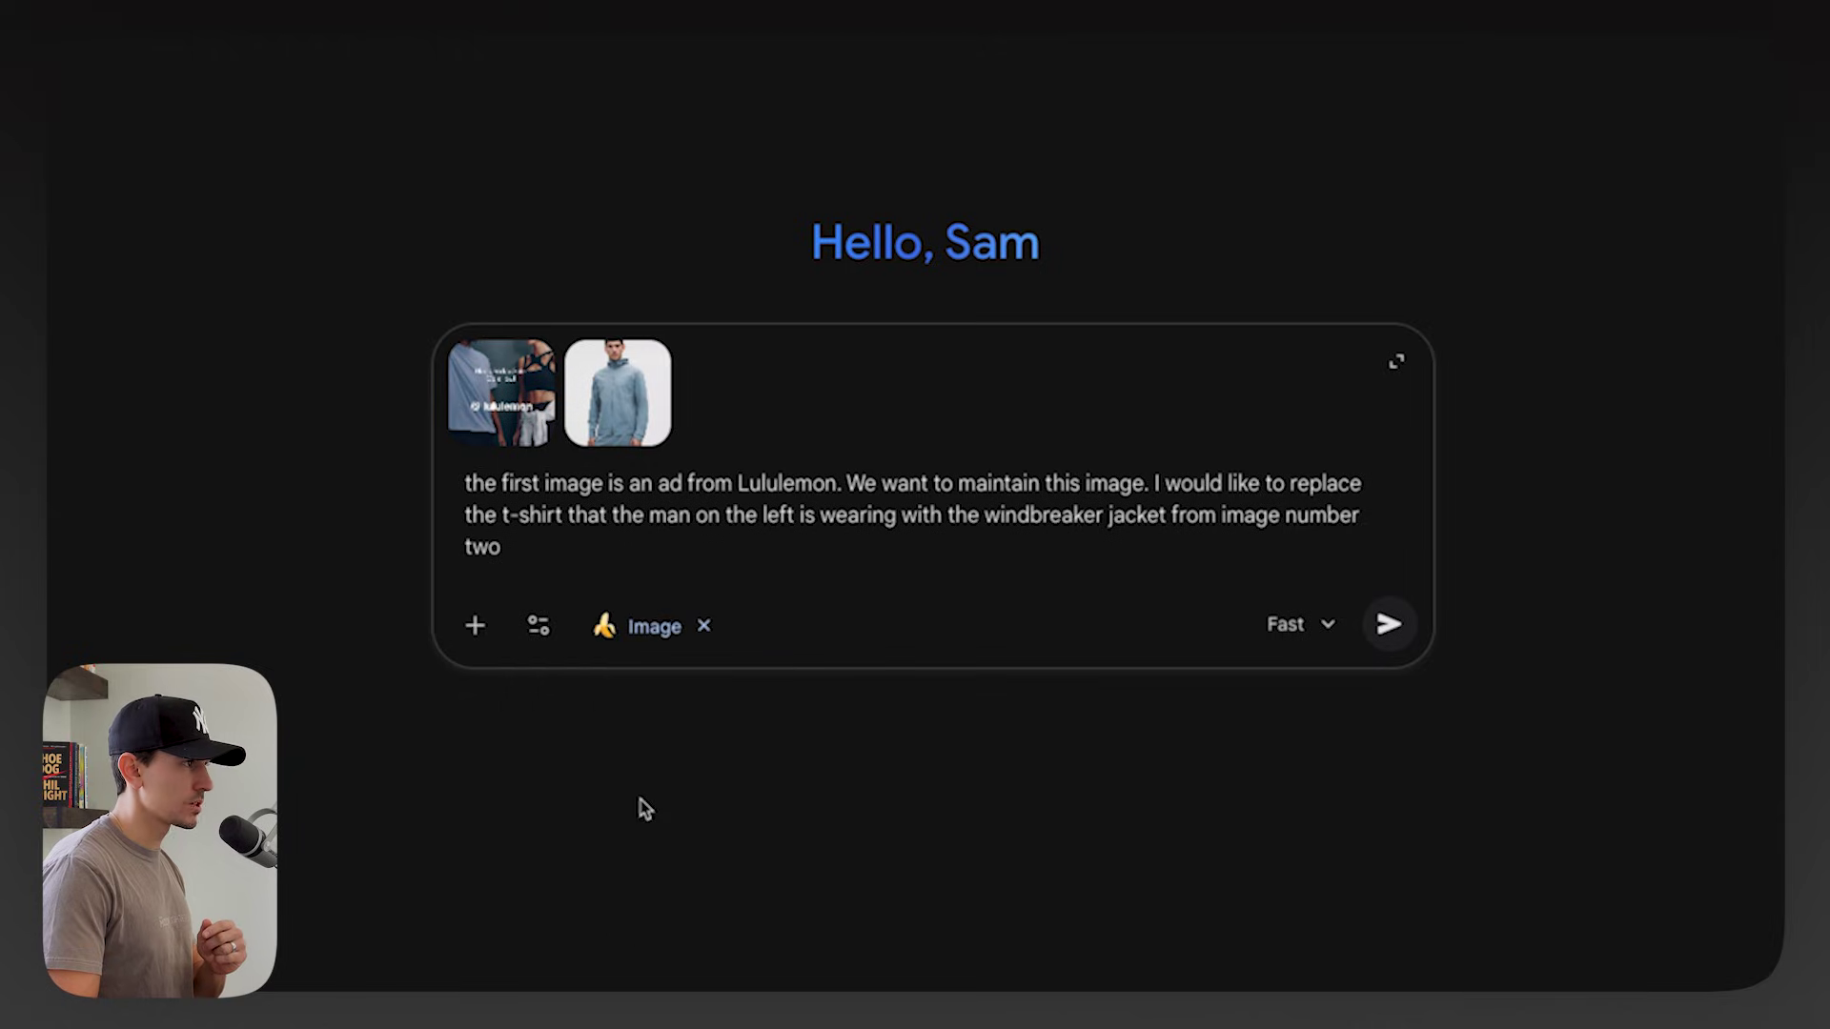
click(1267, 643)
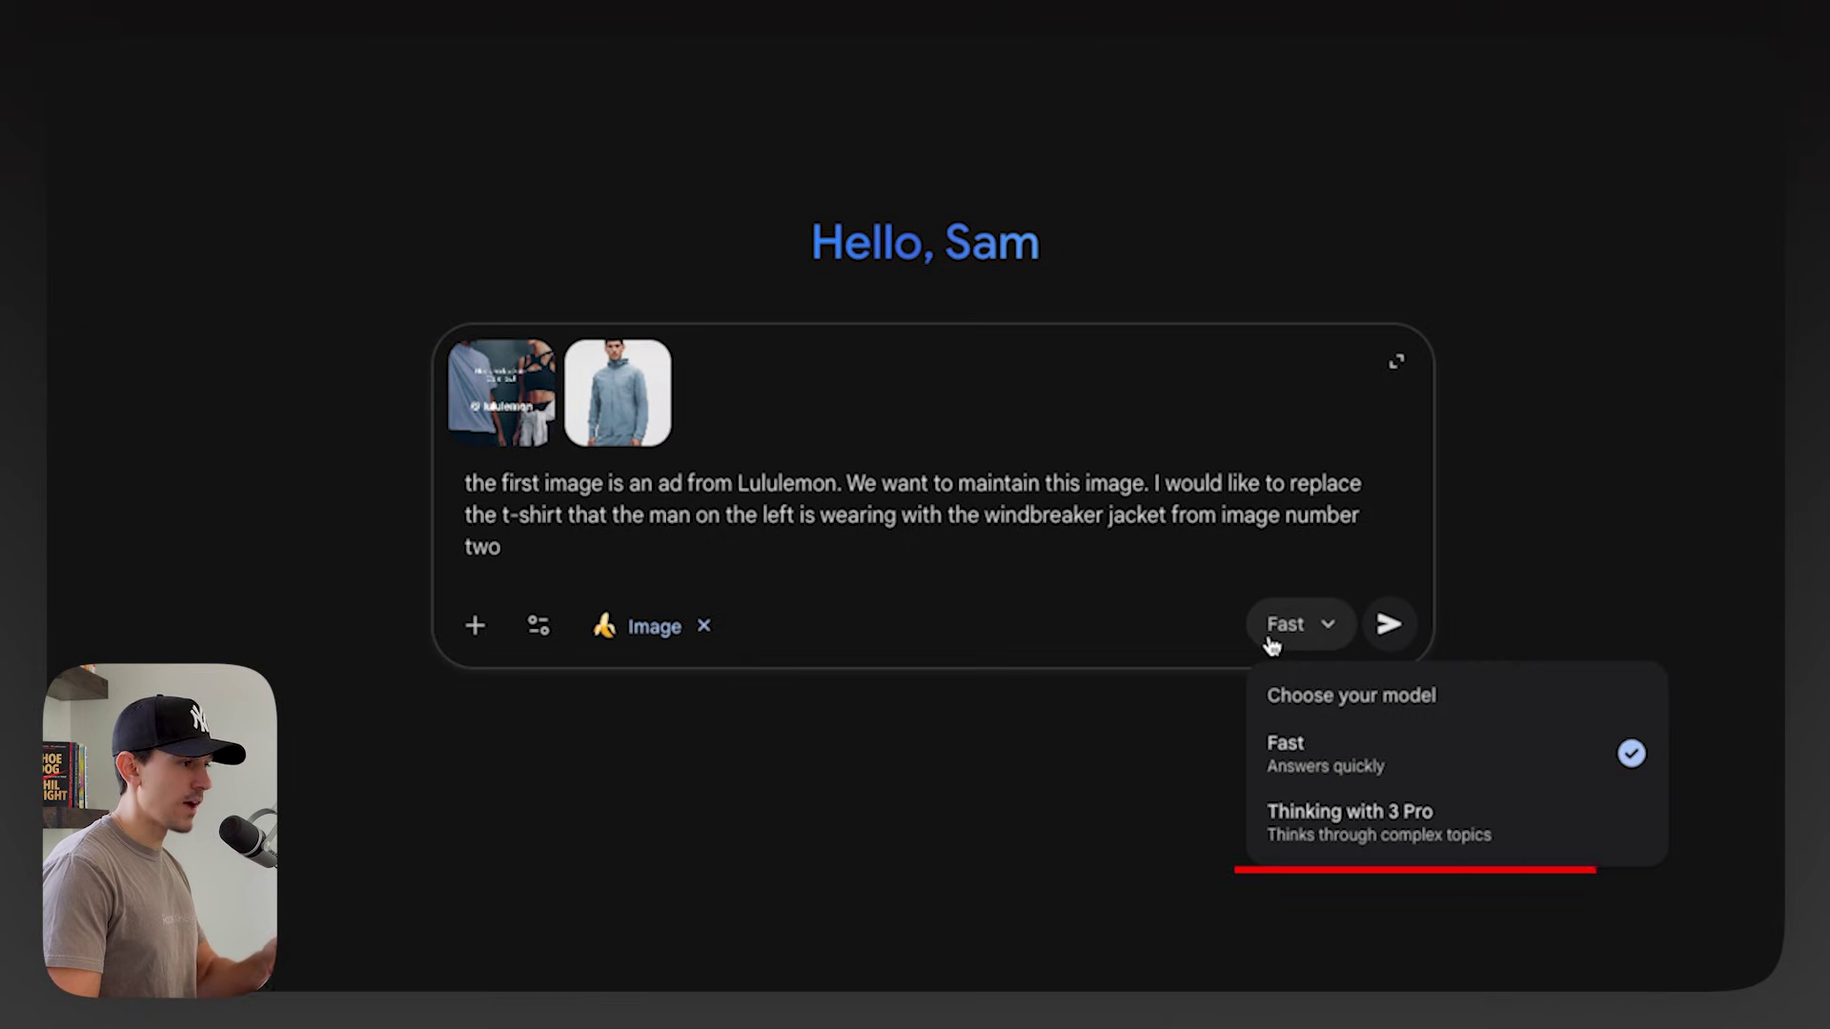
click(1330, 839)
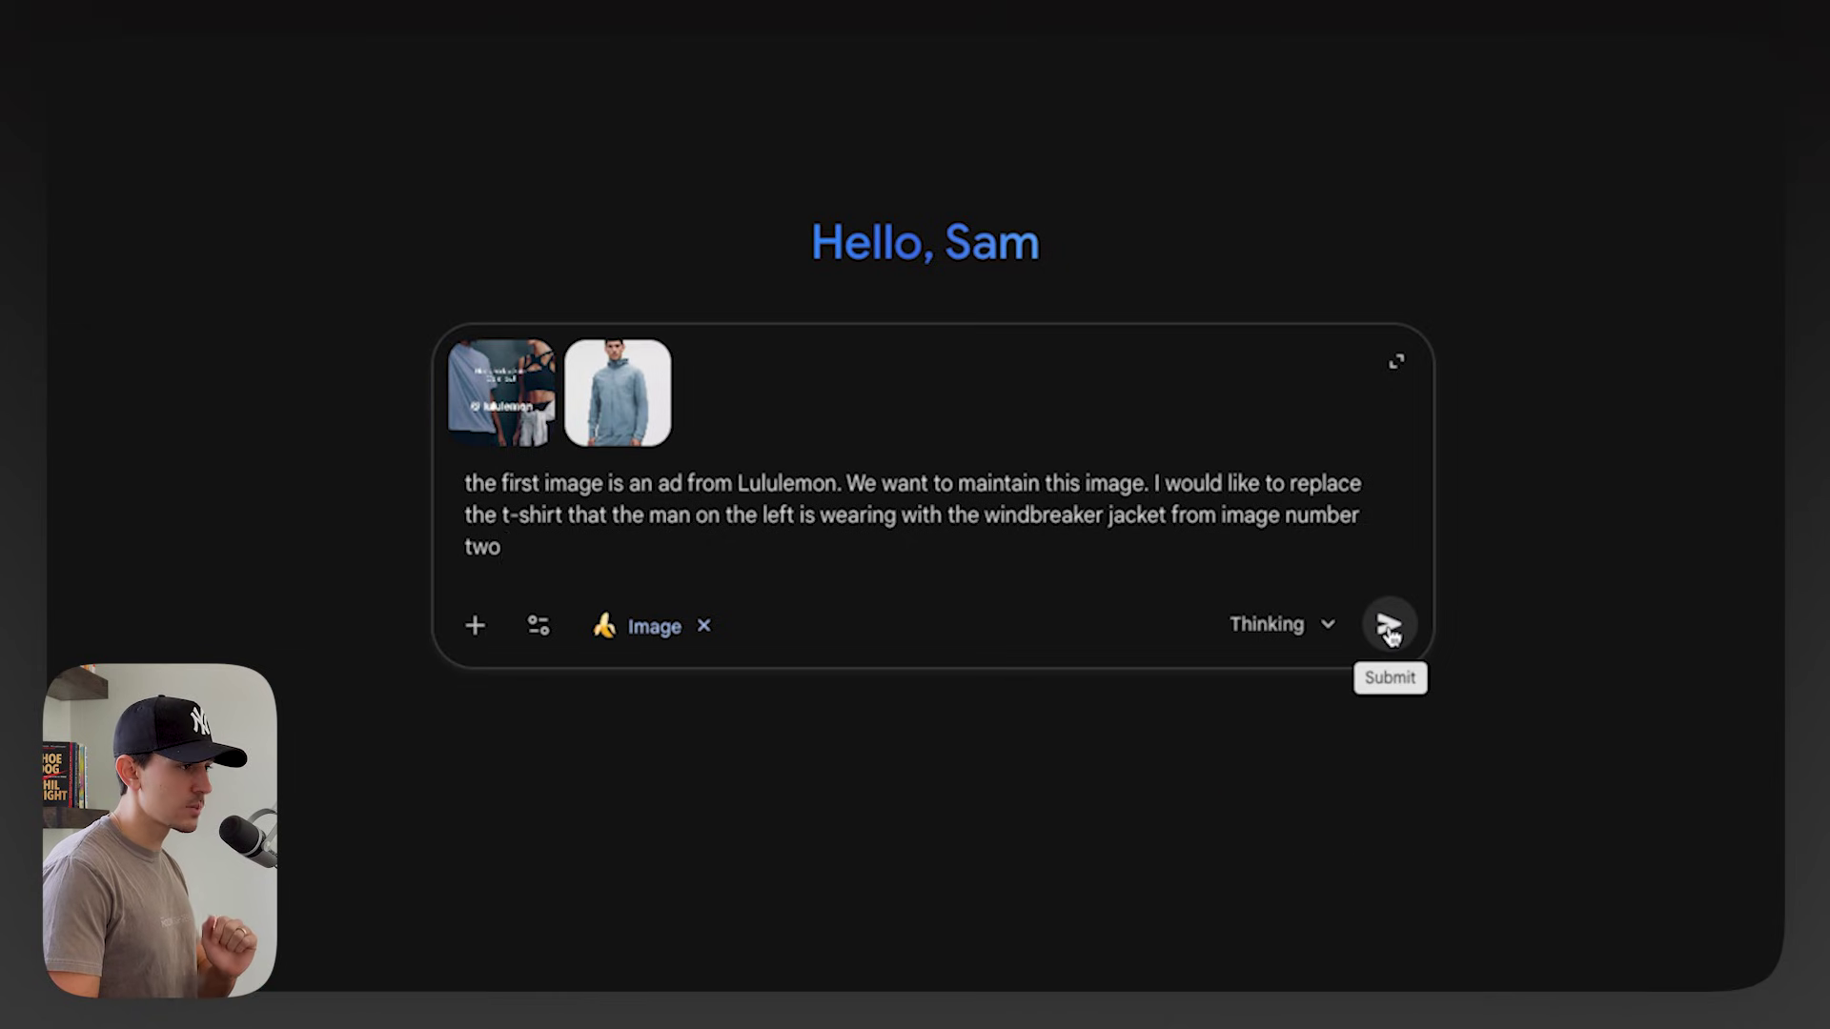
click(1390, 629)
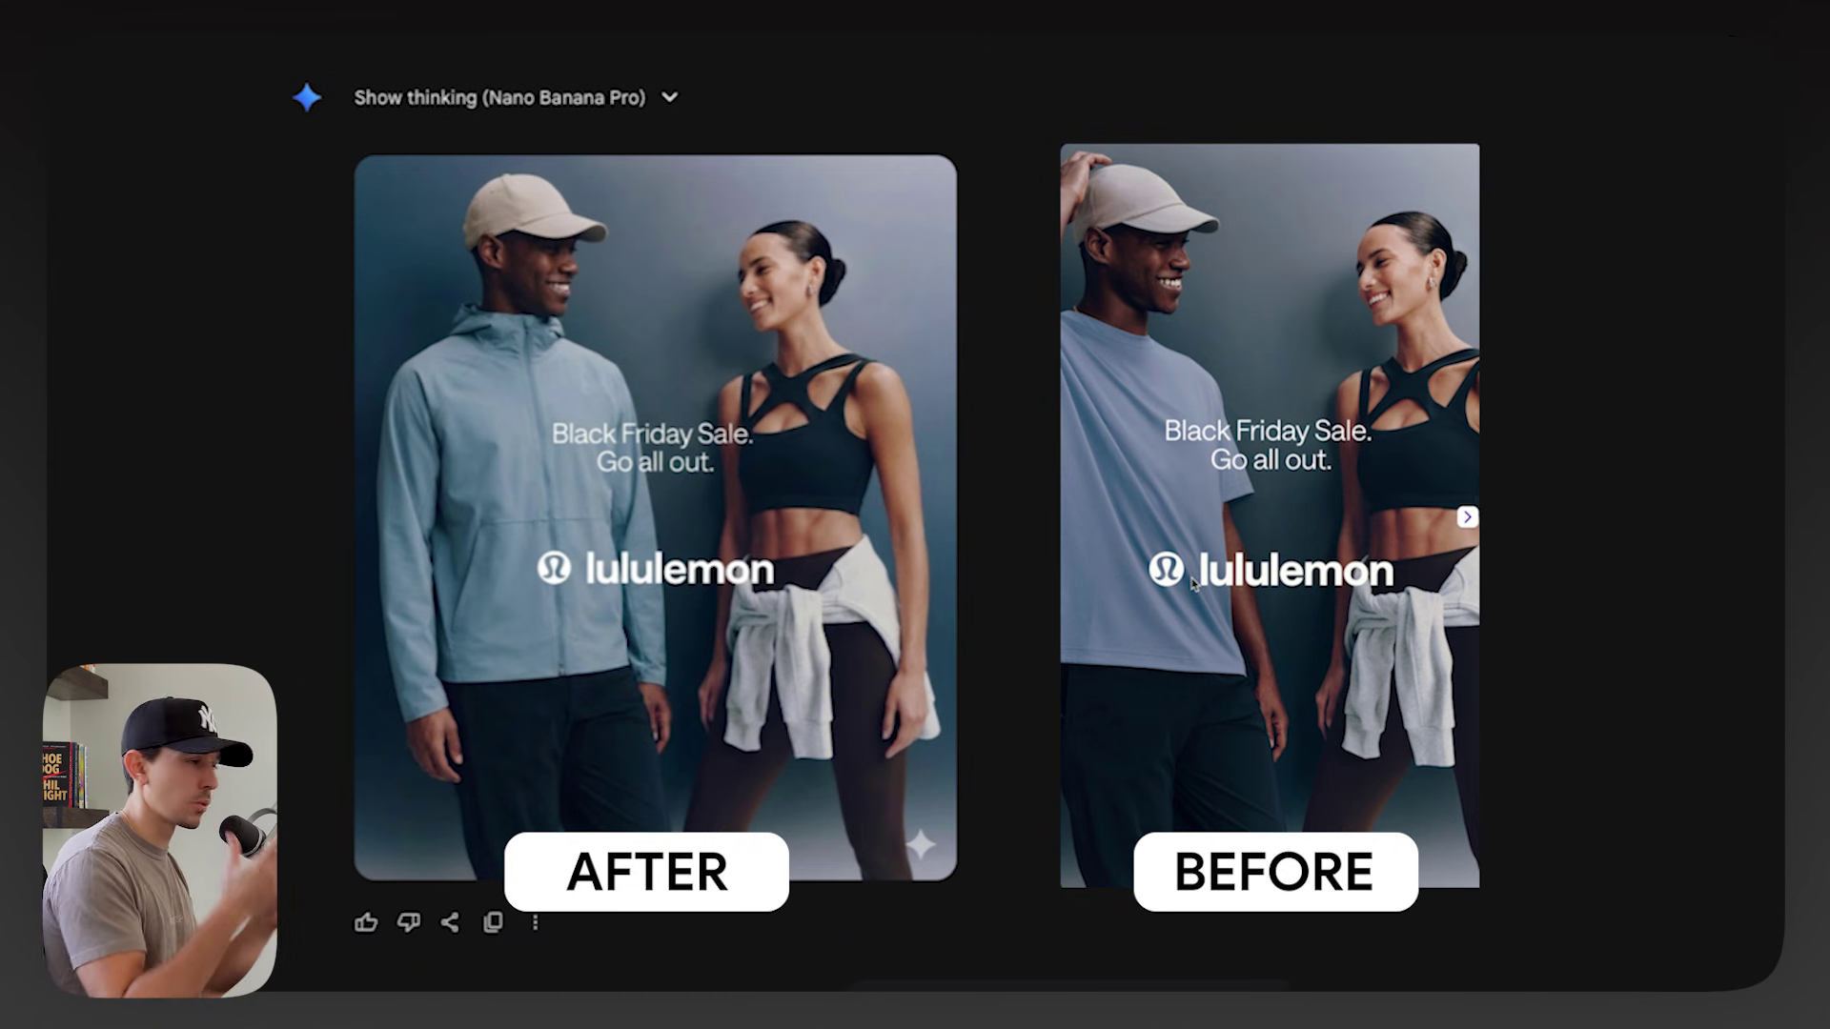
- Read the Nano Banana Pro thinking for the garment swap and examine the generated ad image
click(633, 107)
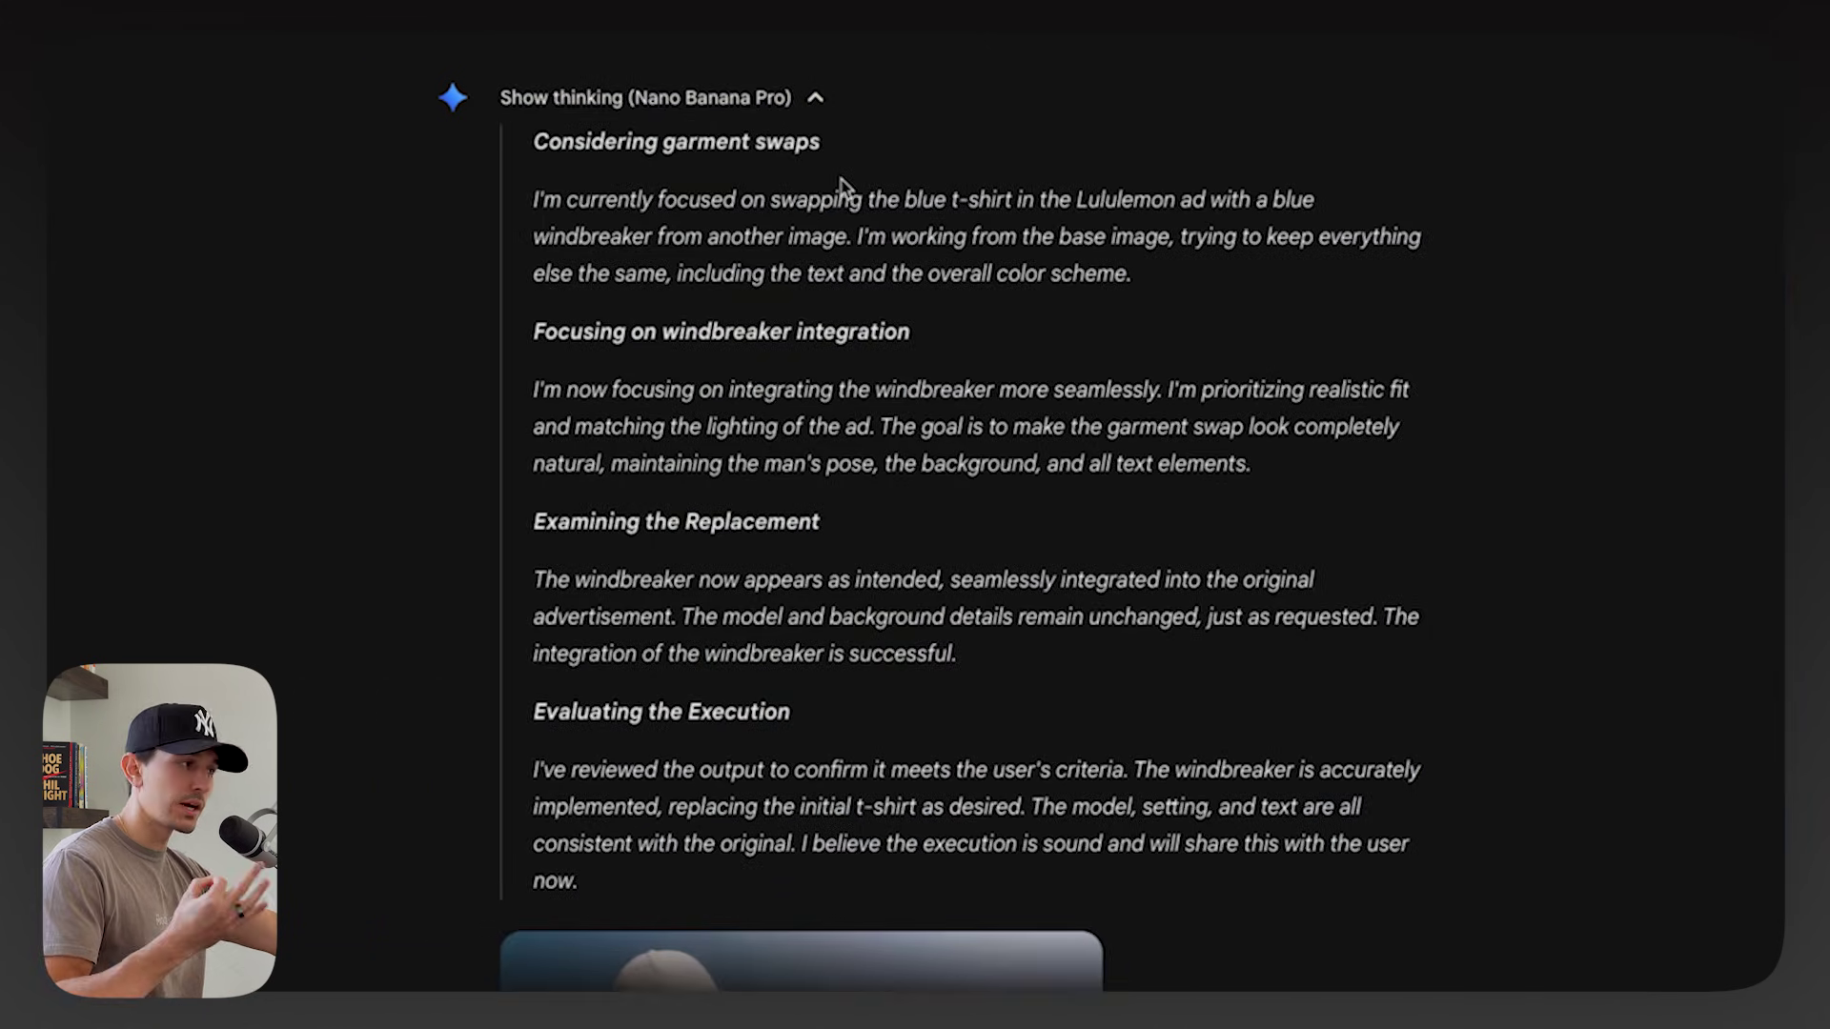
scroll(839, 183, down, 2)
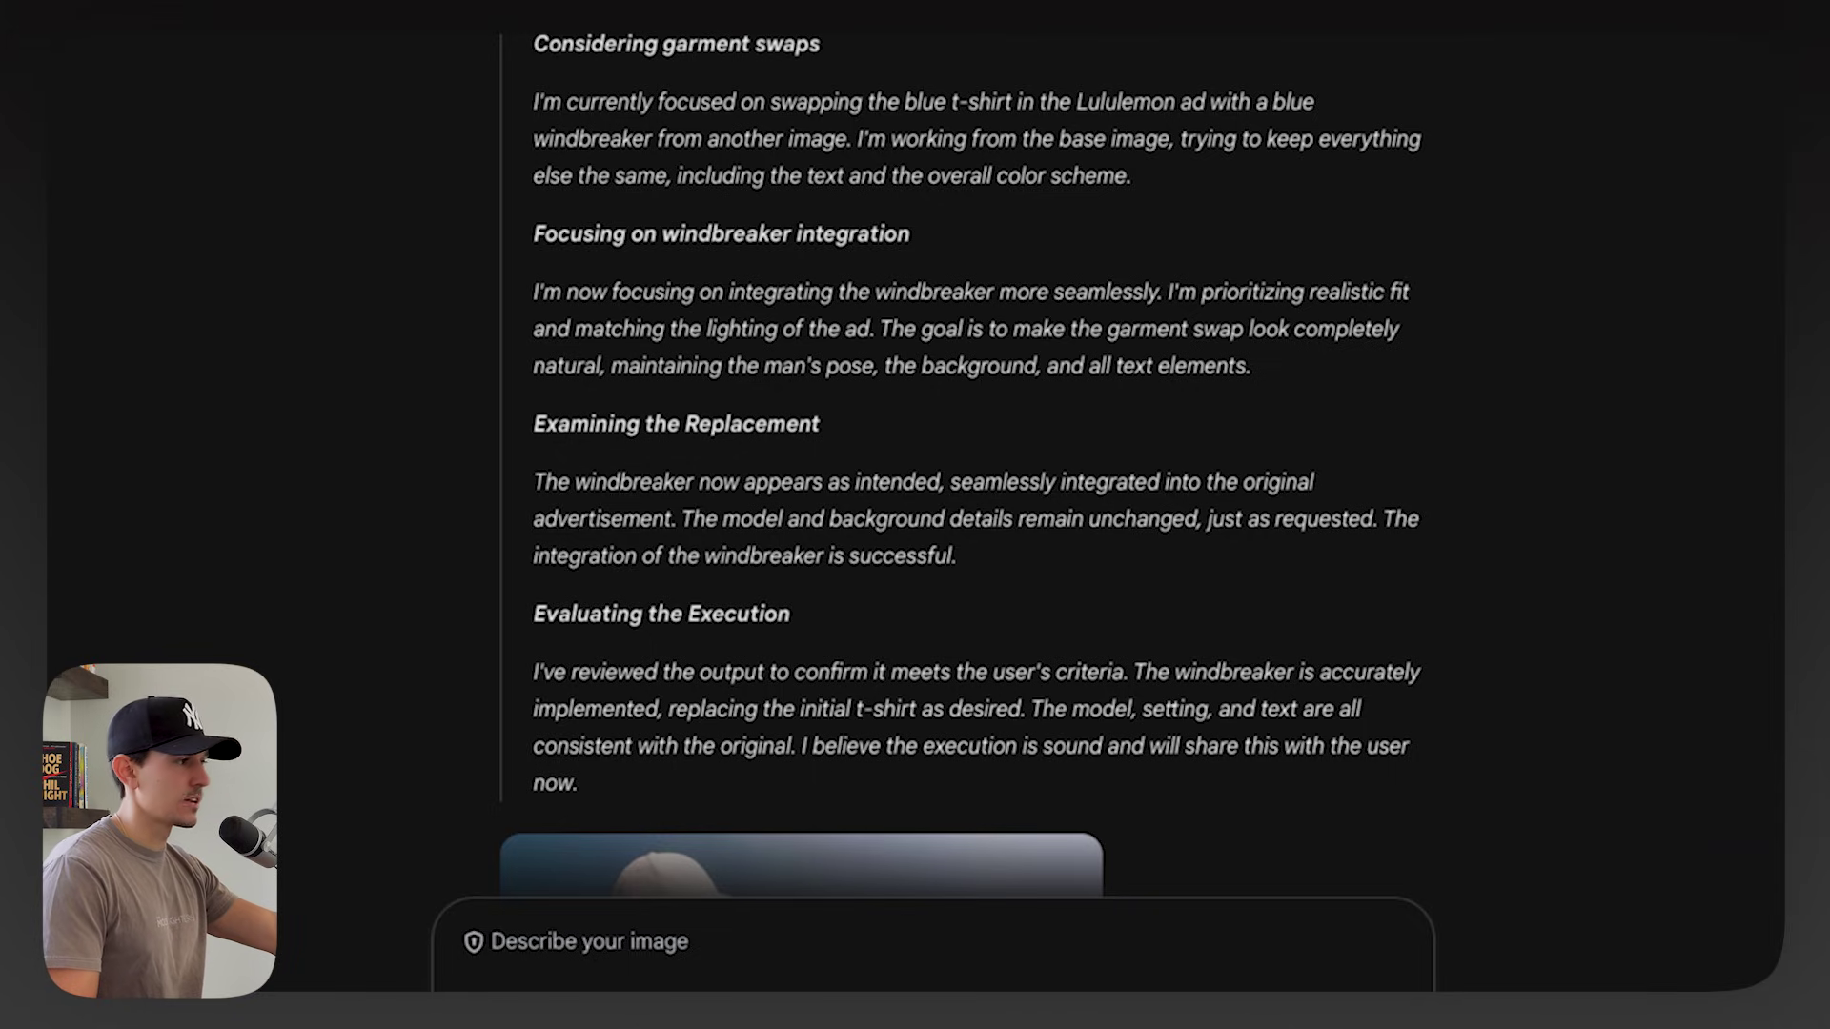
drag(530, 47, 828, 61)
drag(533, 235, 897, 240)
scroll(619, 438, down, 1)
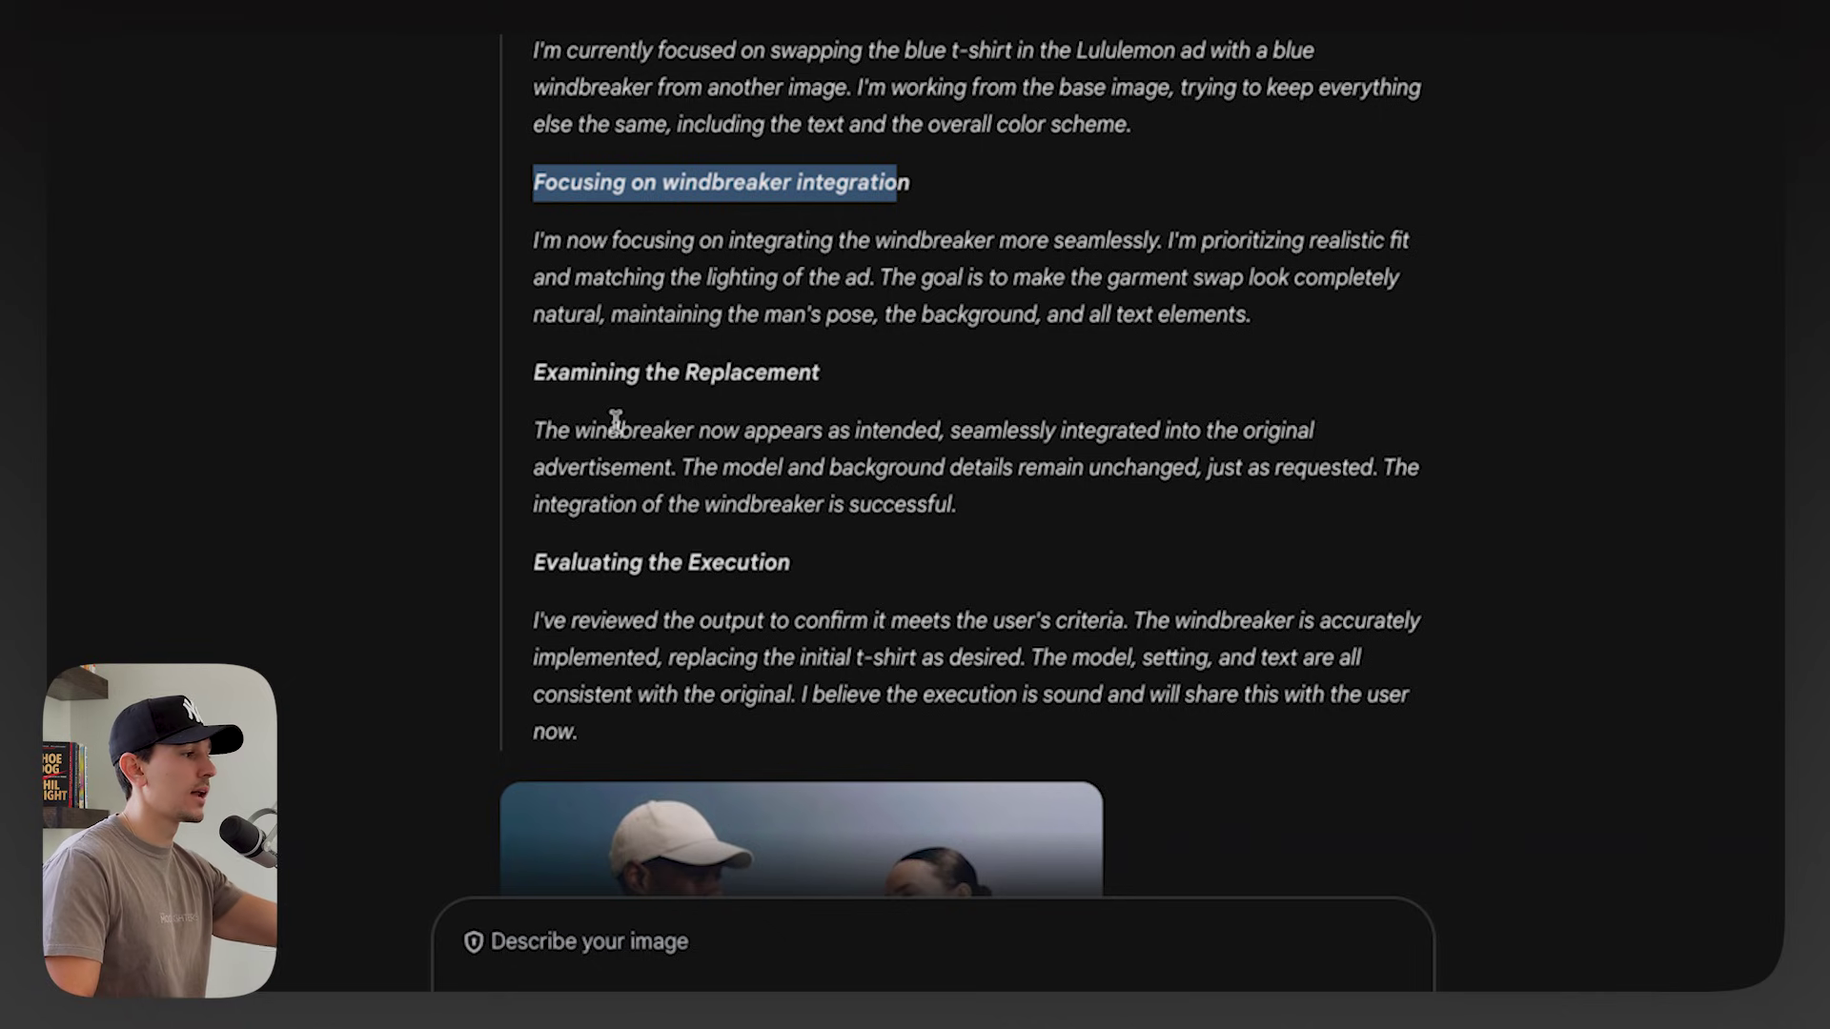
scroll(616, 419, down, 2)
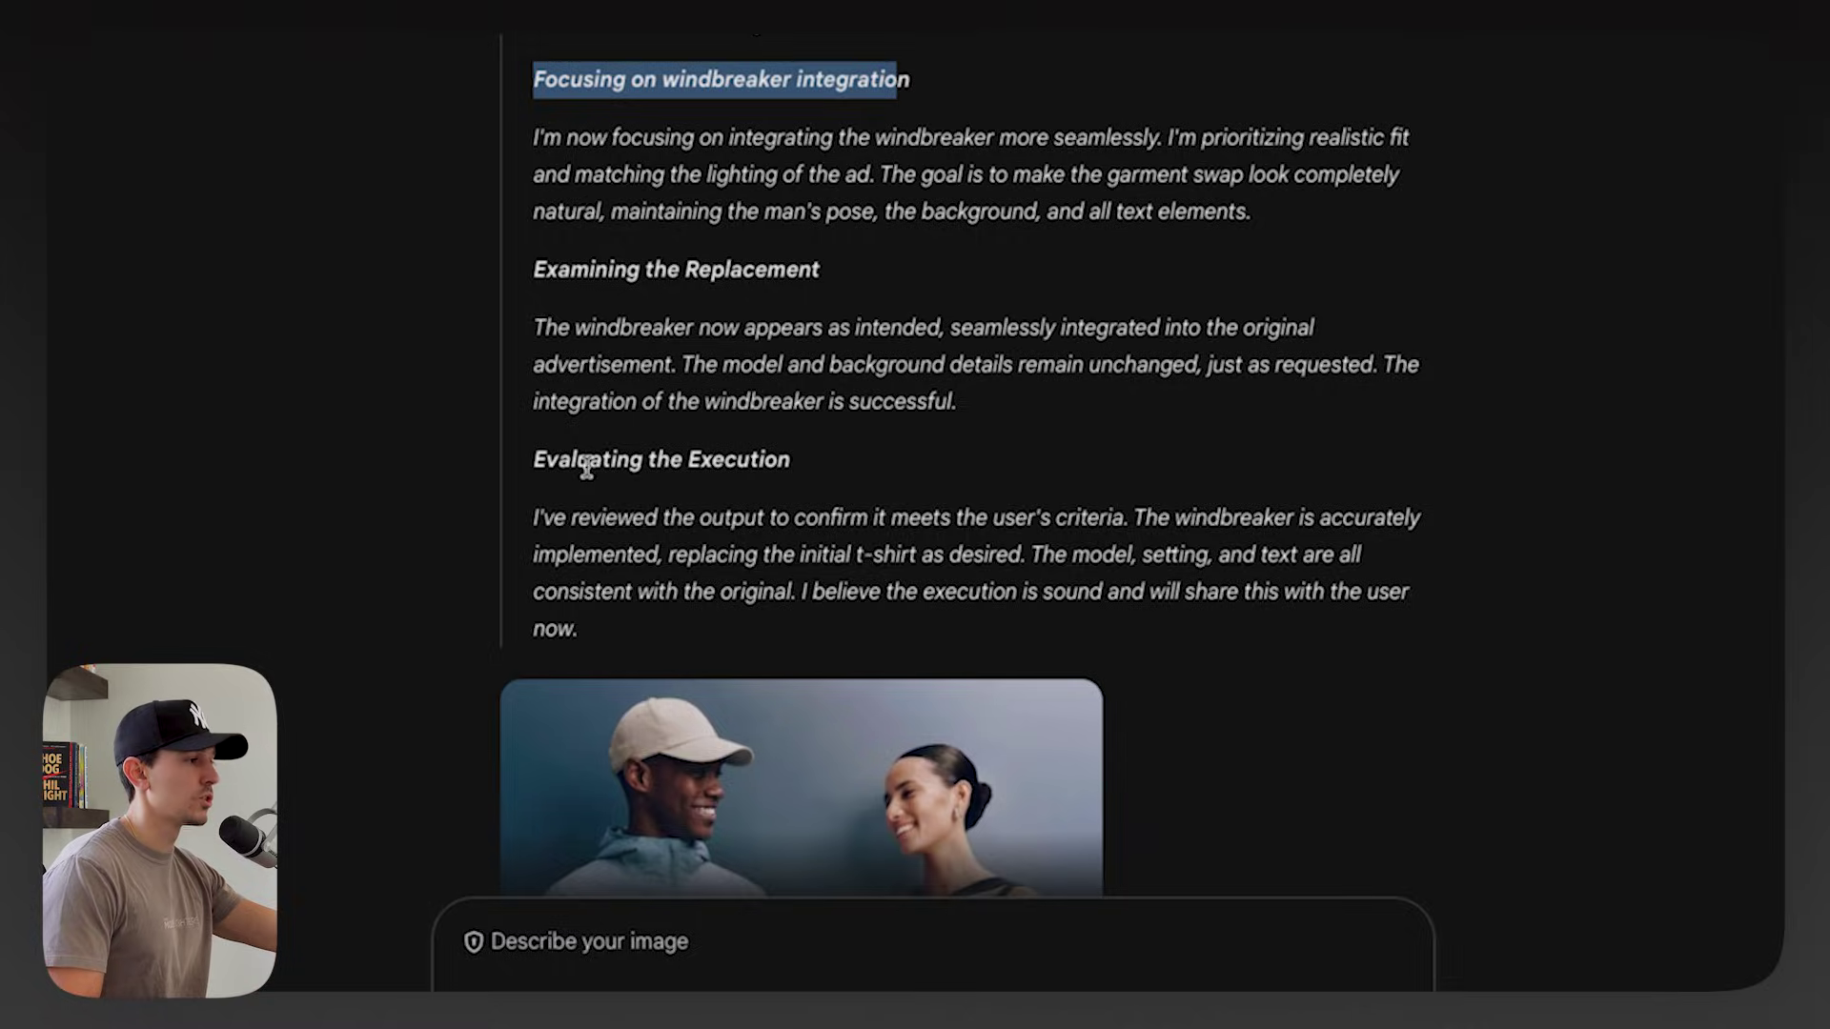
scroll(586, 467, down, 6)
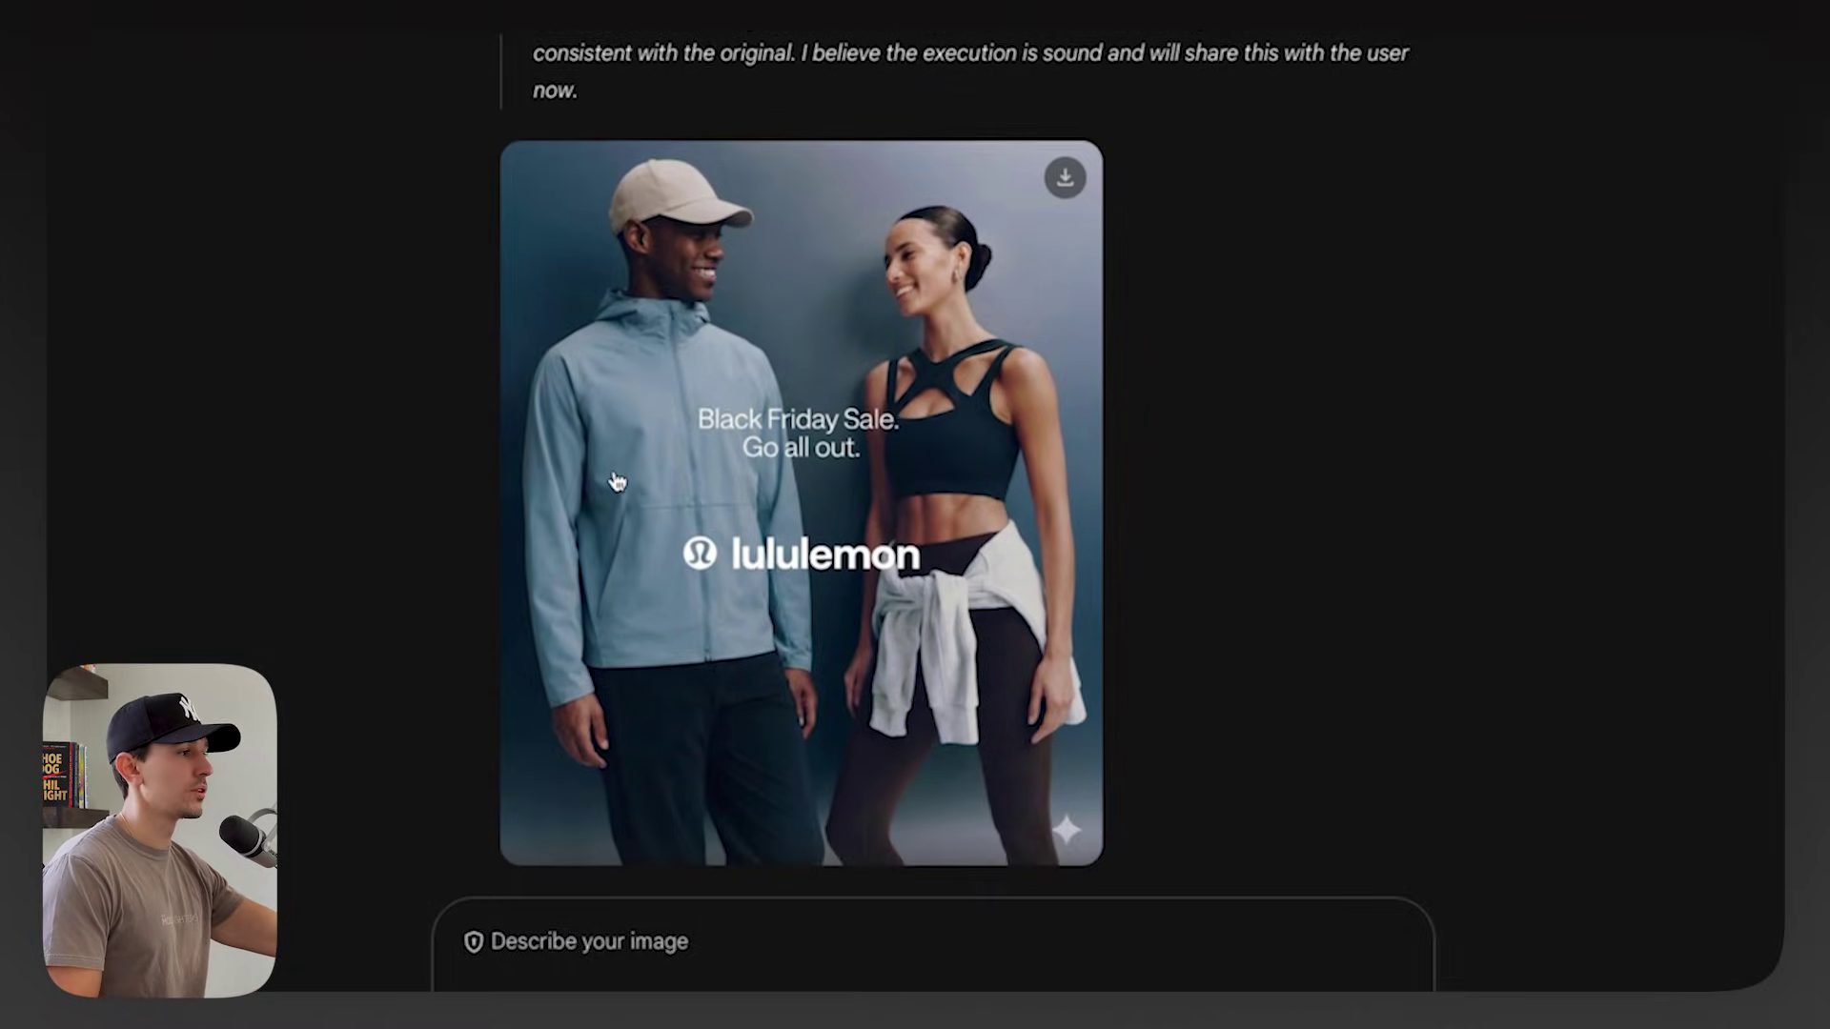
scroll(617, 481, down, 1)
click(614, 476)
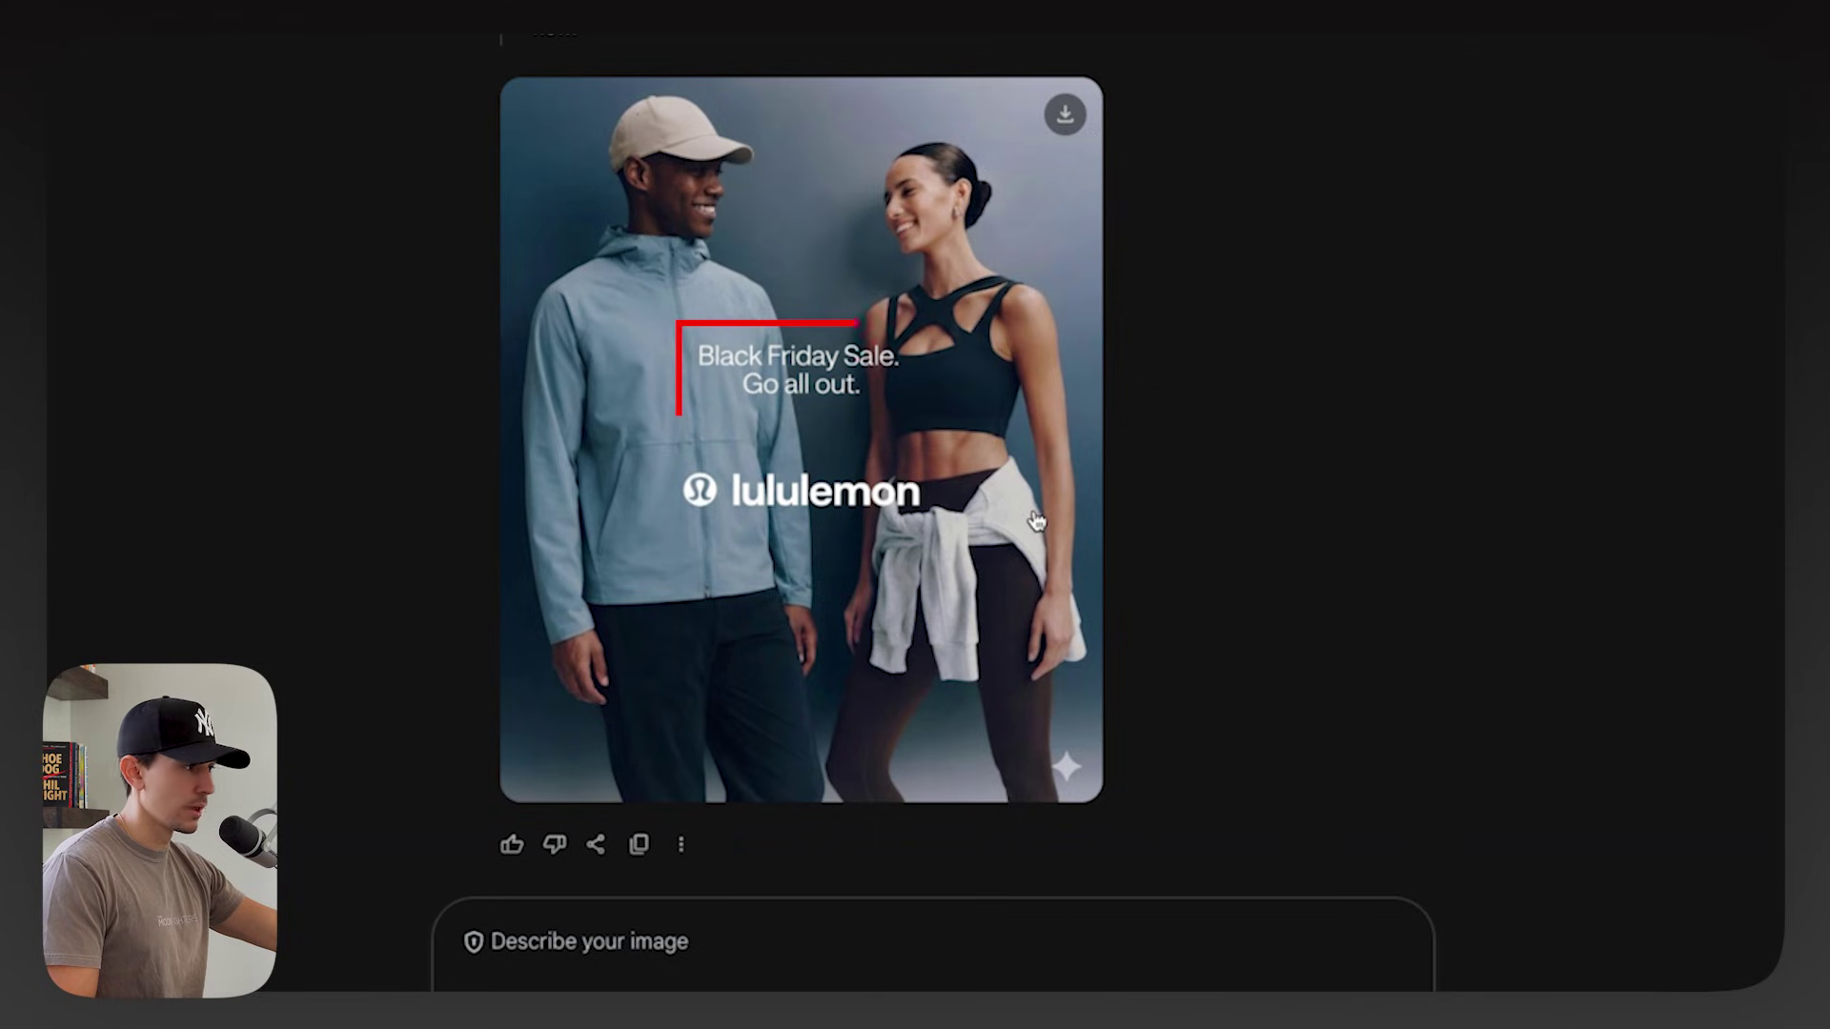
scroll(1215, 408, down, 1)
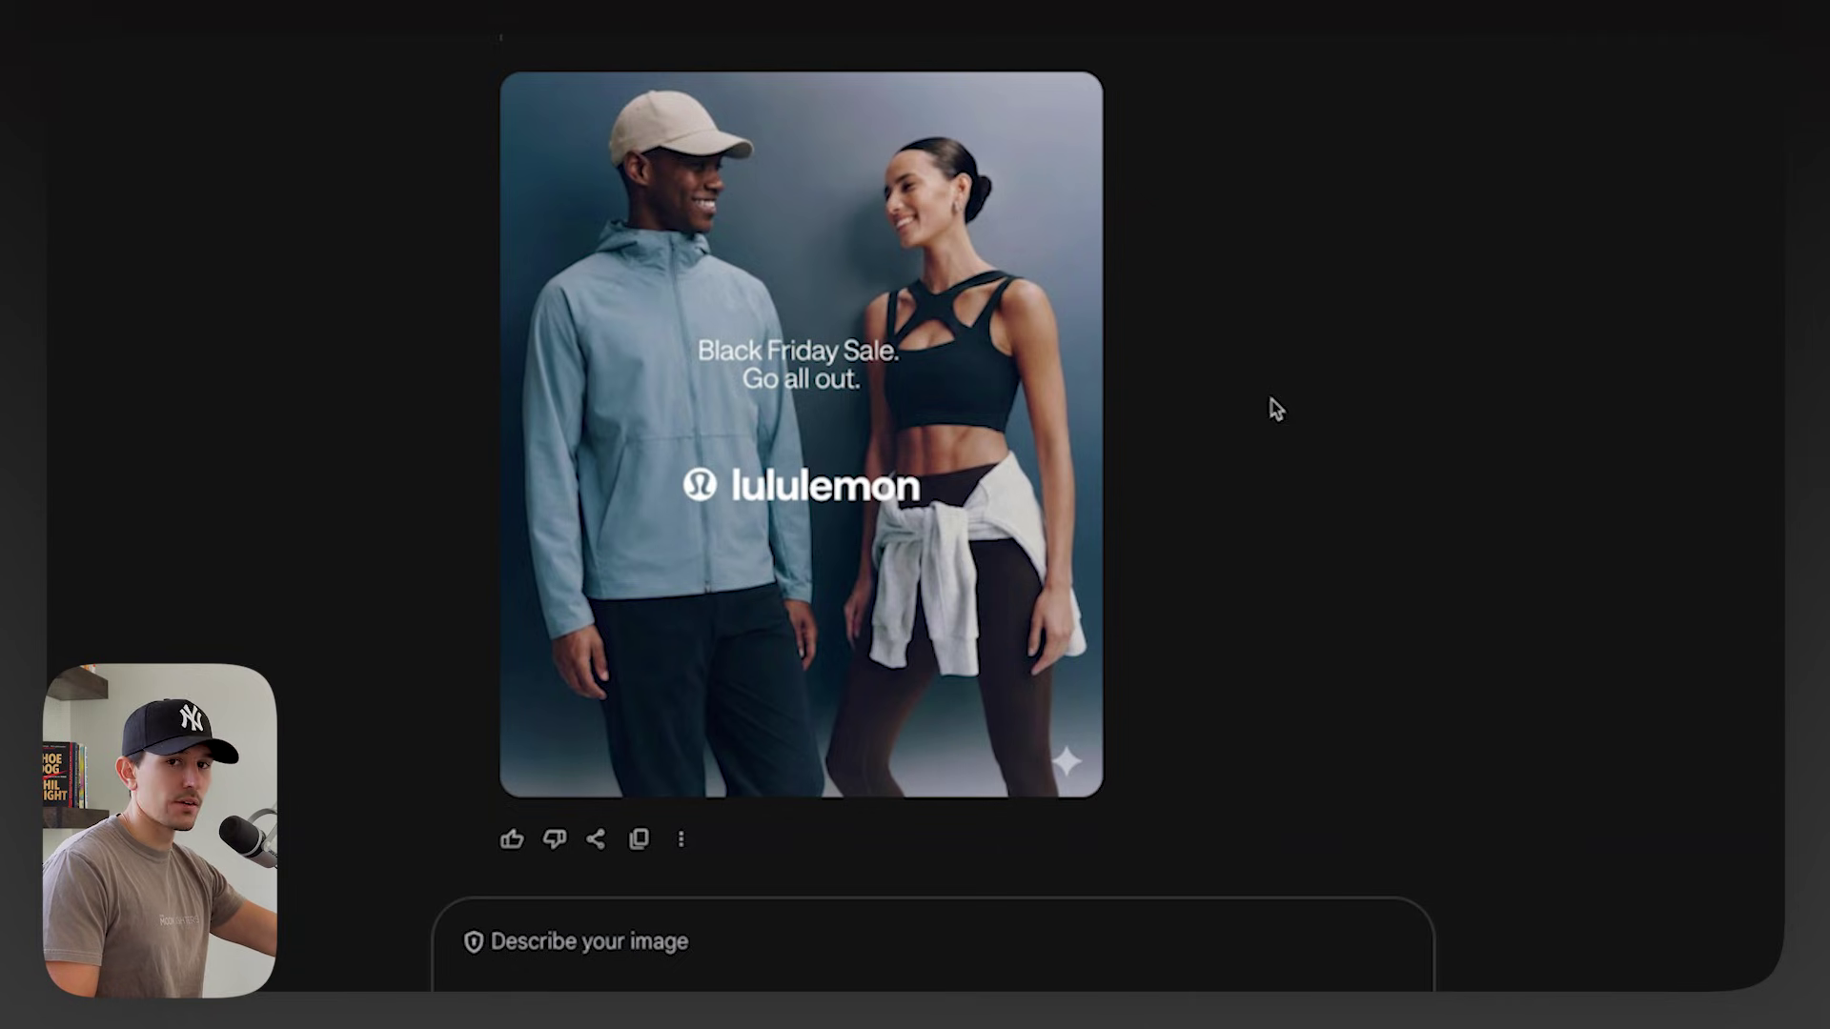
- Review the follow-up prompt "Remove the text black friday sale go all out" and its edited image
scroll(1273, 400, down, 8)
scroll(1337, 188, up, 1)
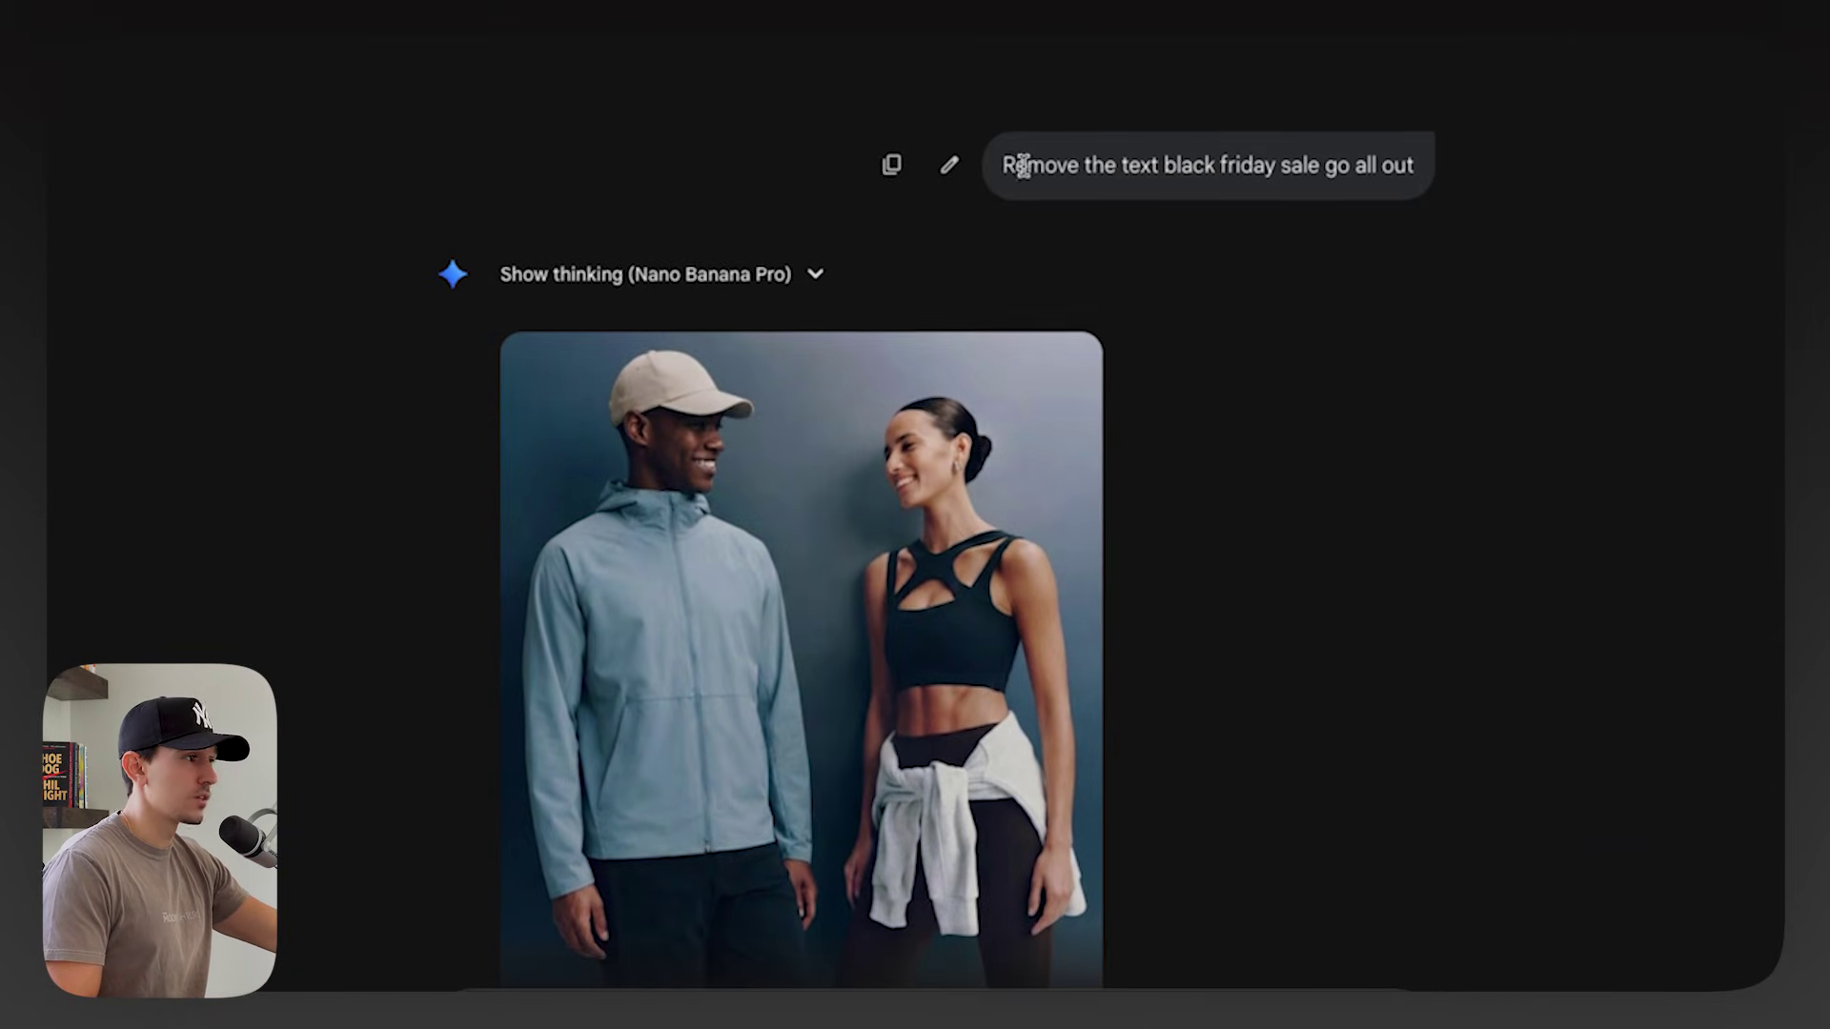
drag(1012, 165, 1278, 165)
click(1368, 323)
scroll(1344, 338, down, 2)
click(878, 499)
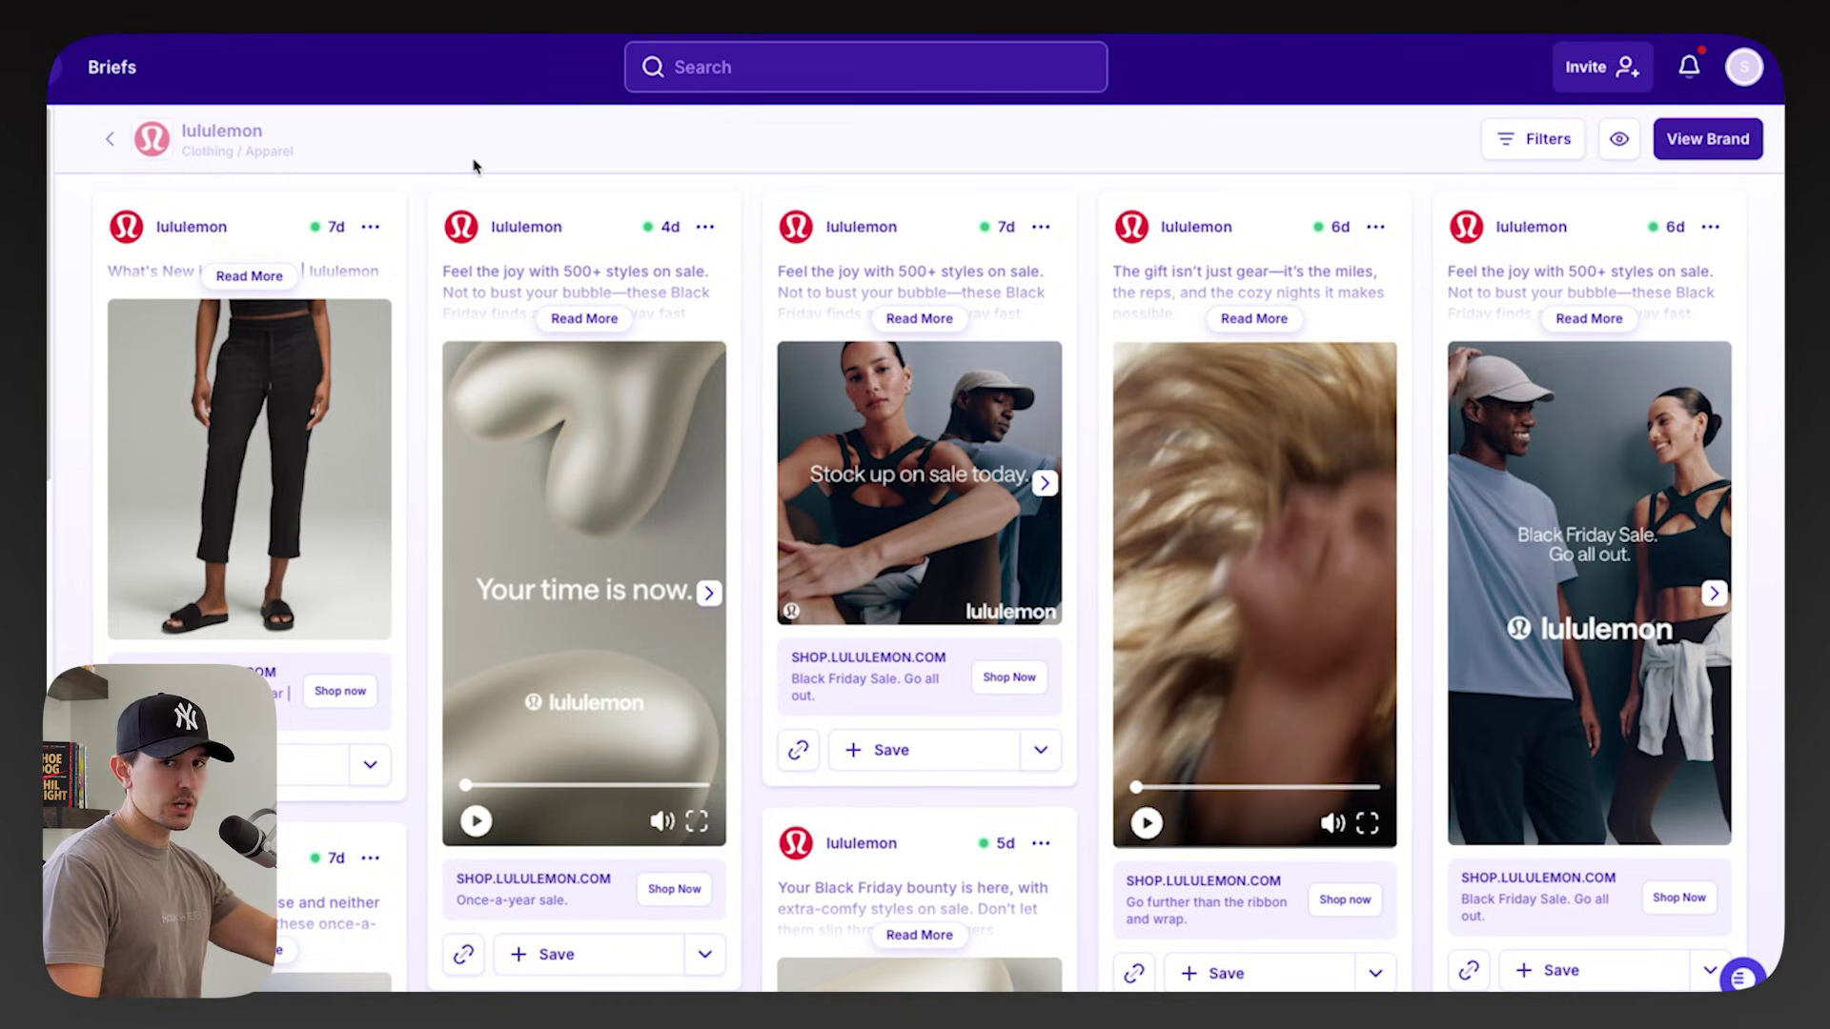
- Switch to the ad library, search for the brand Talentless and open its ads page
click(808, 76)
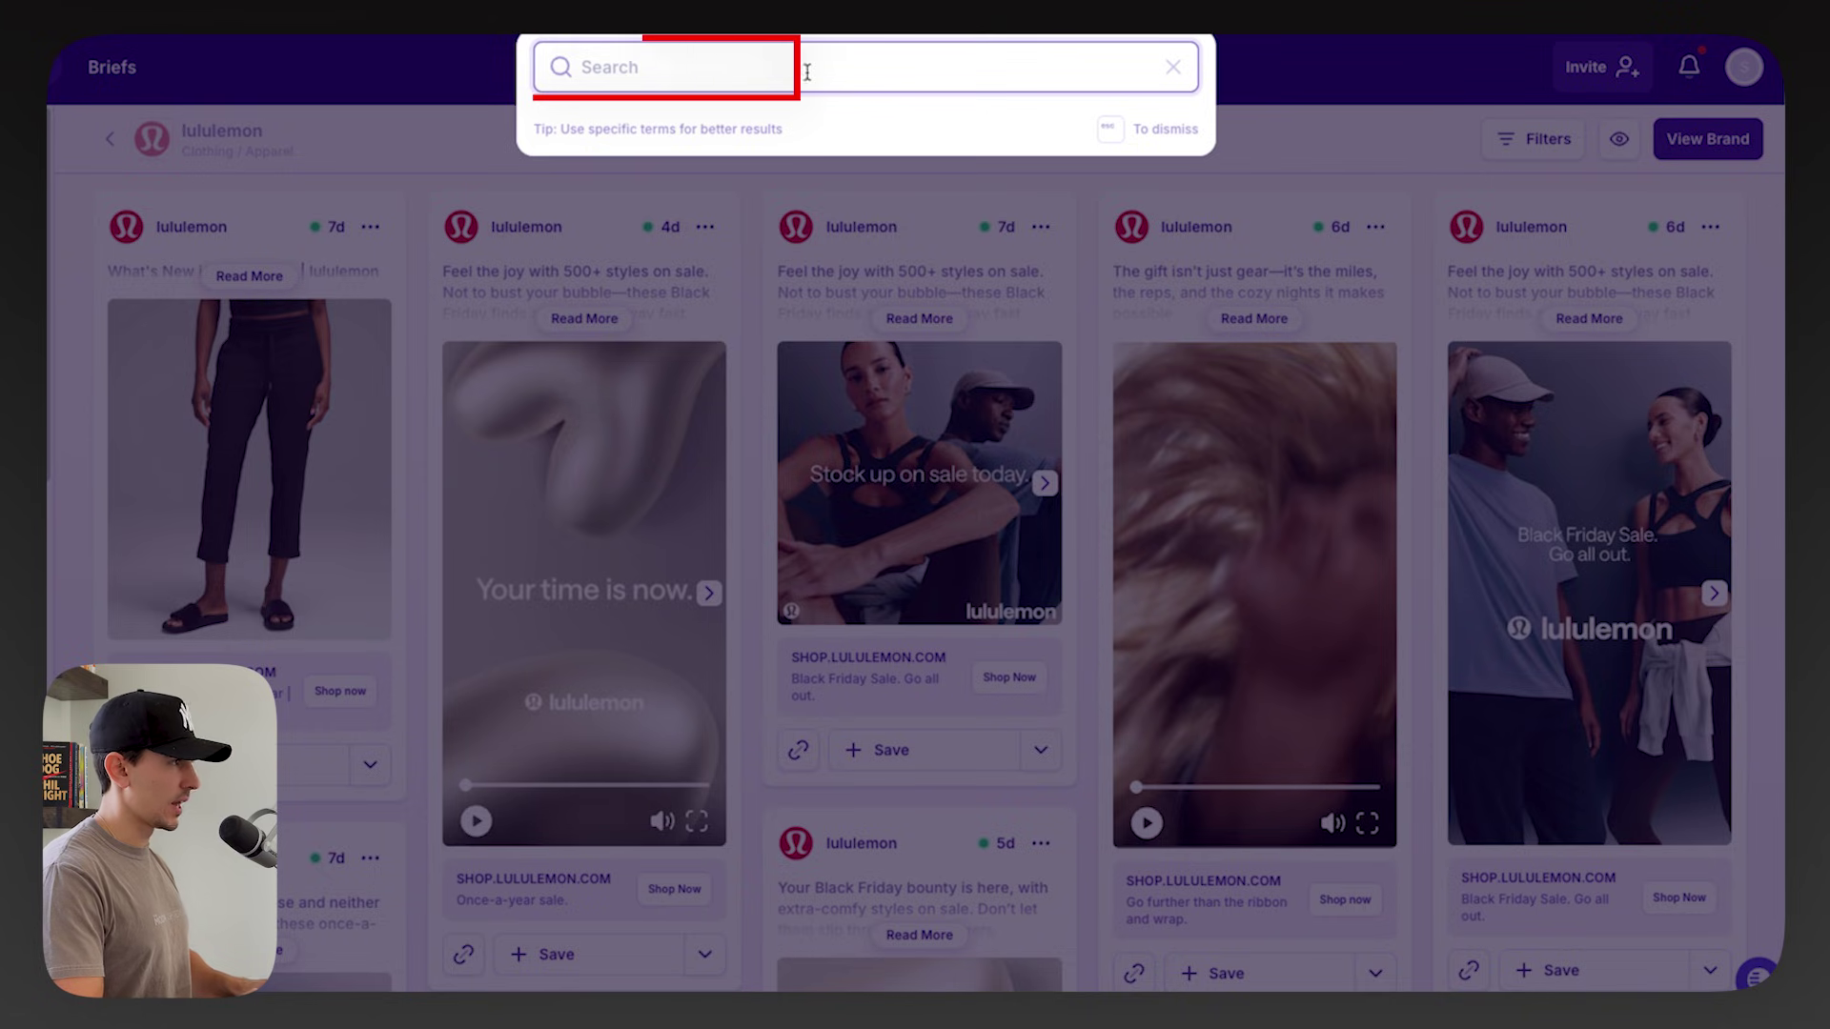
text(talen)
key(Down)
key(Return)
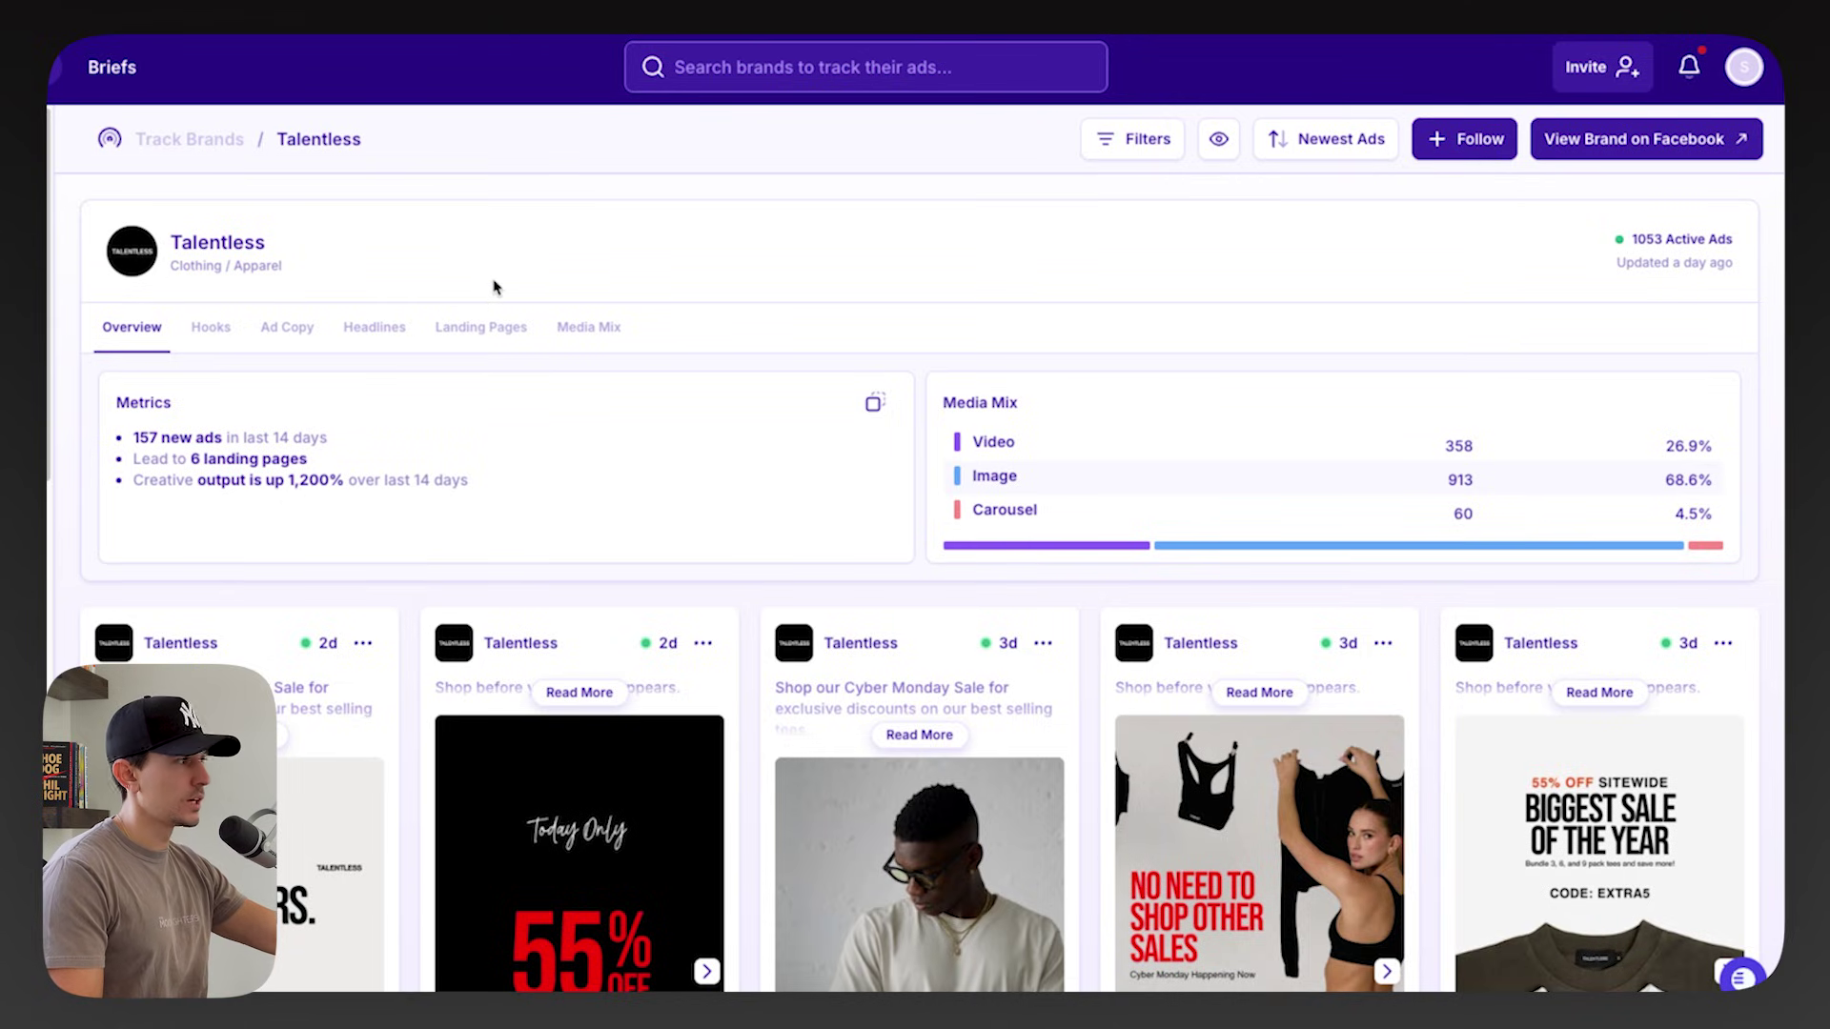
- Sort the Talentless ads by Run Time and browse the longest-running ones
click(1344, 151)
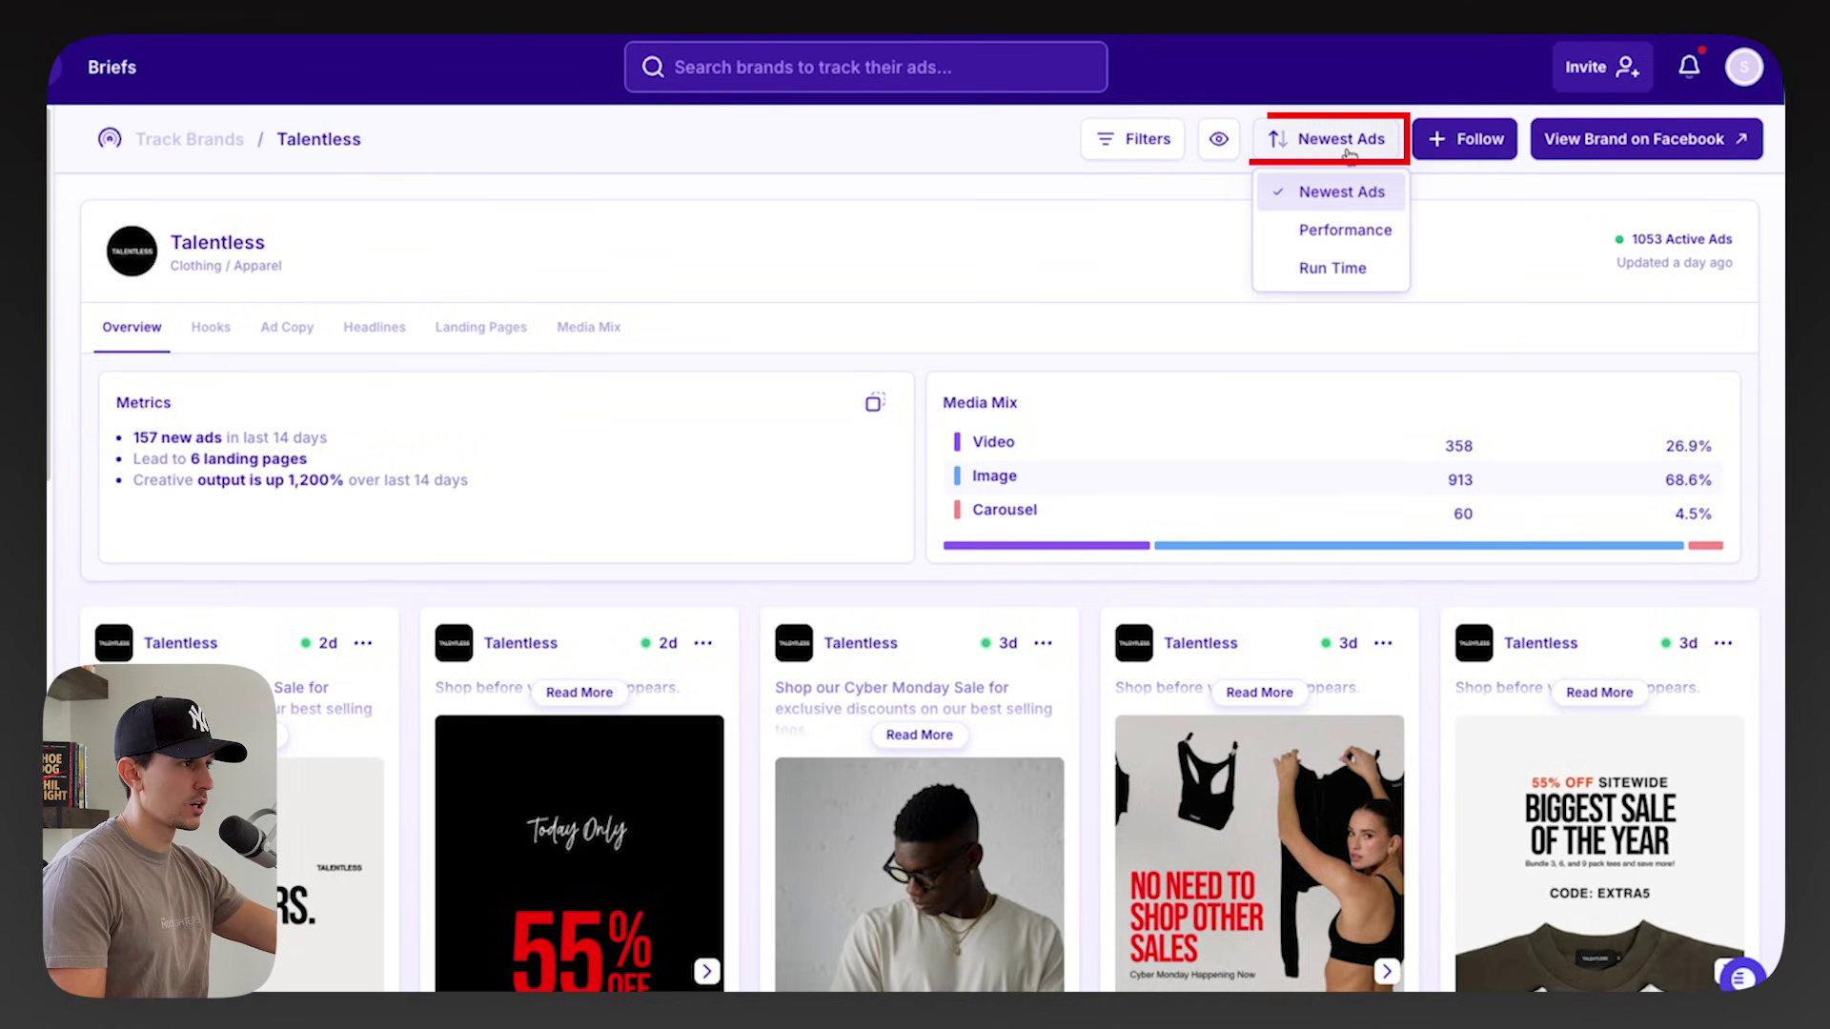
click(1350, 265)
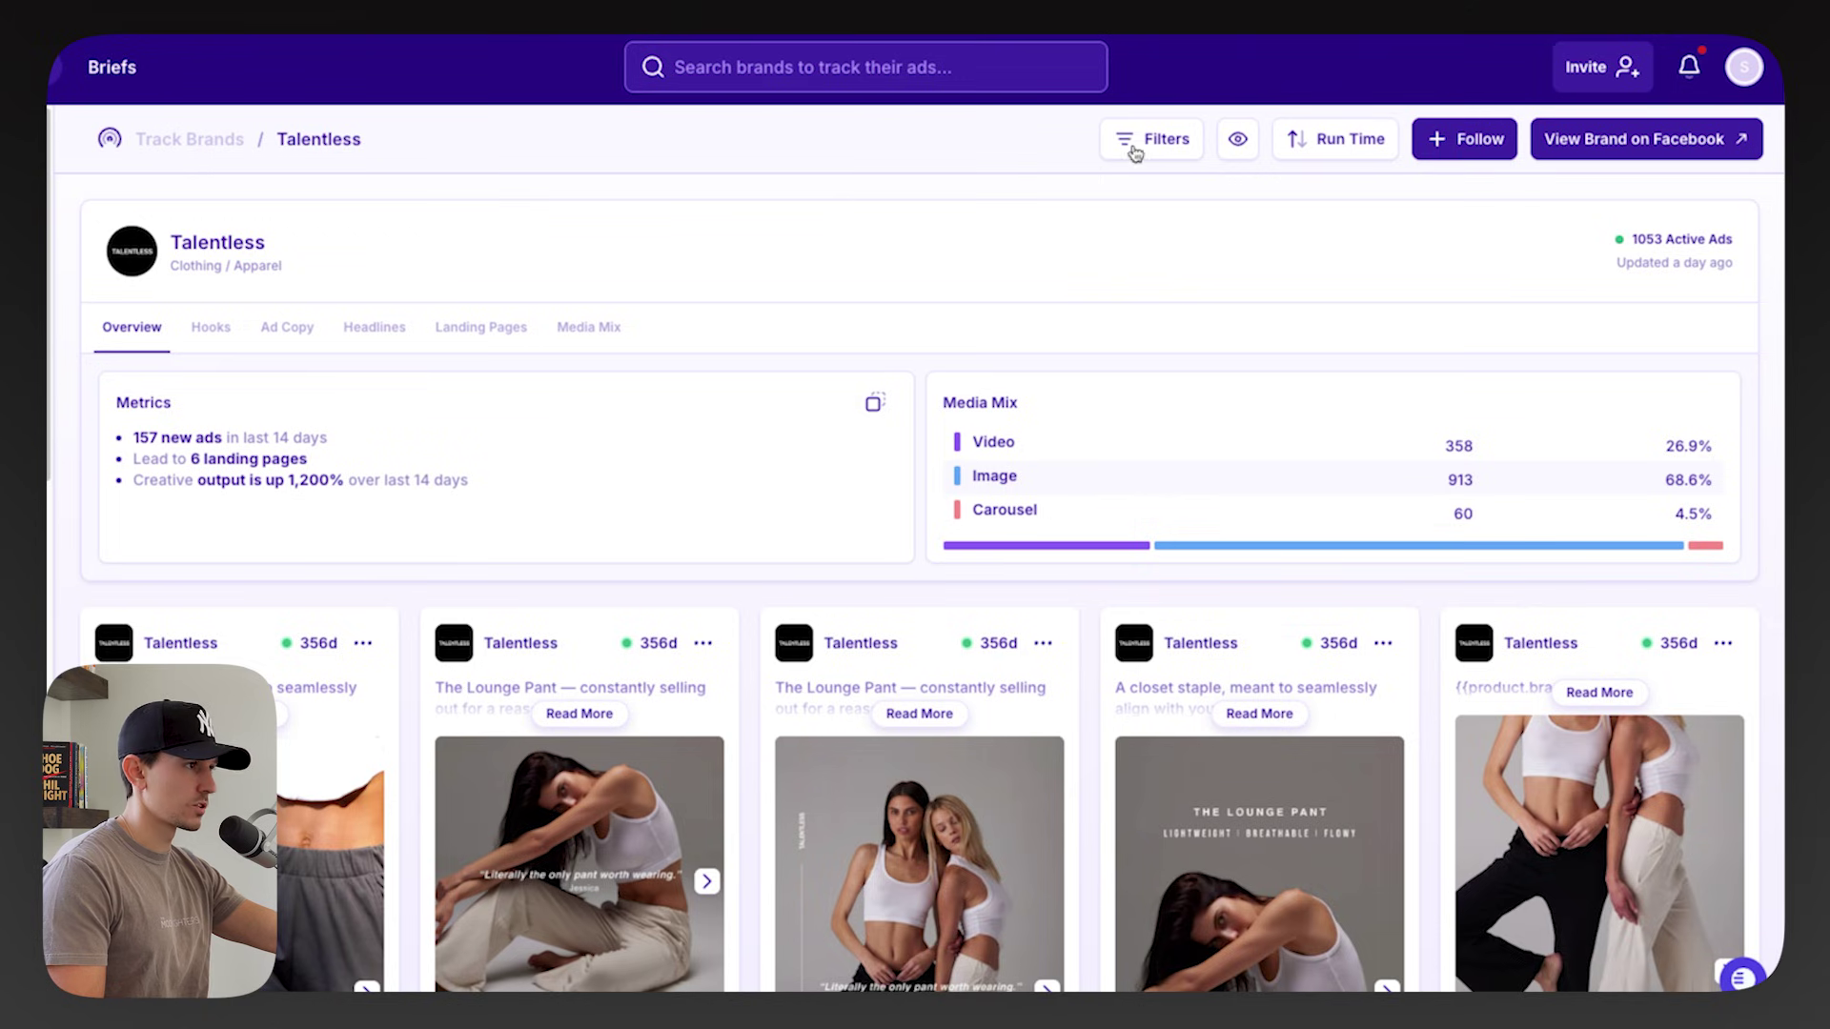
scroll(690, 210, down, 3)
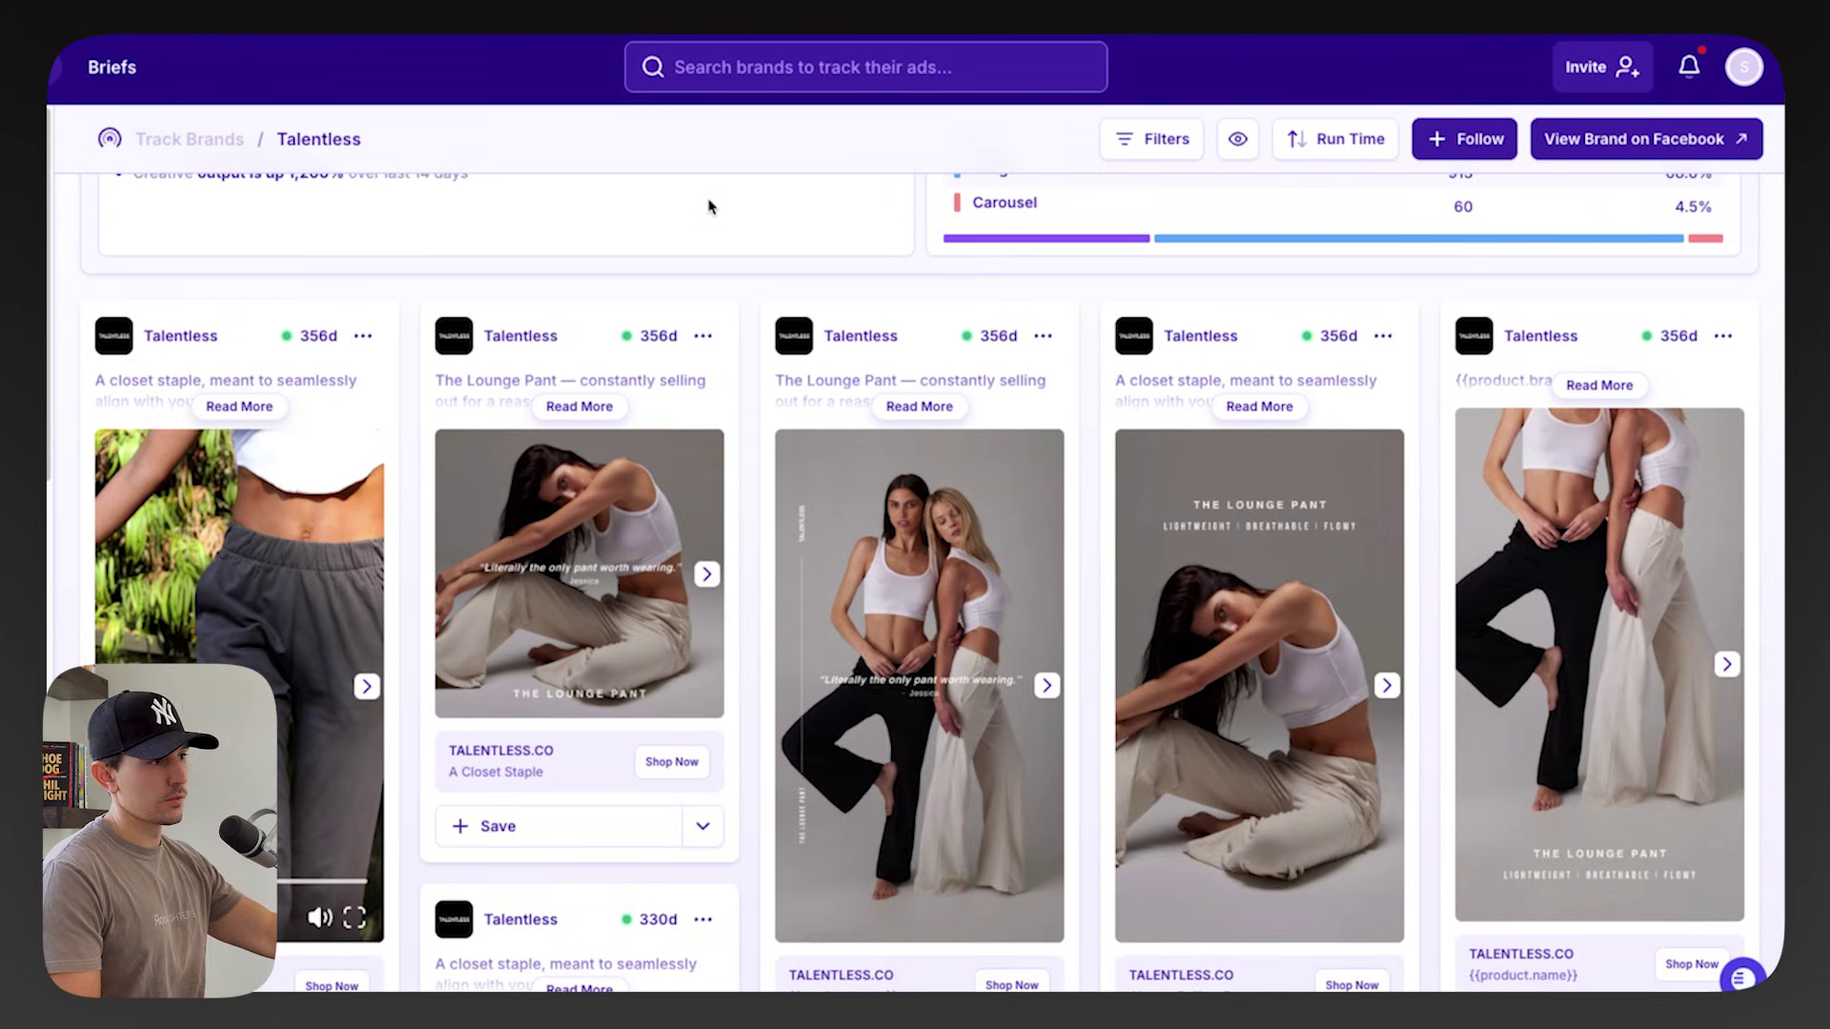
- Look over the longest-running Lounge Pant ads, then switch to Gemini and enable Create images for the template-based product and model swap prompt
scroll(1258, 715, down, 1)
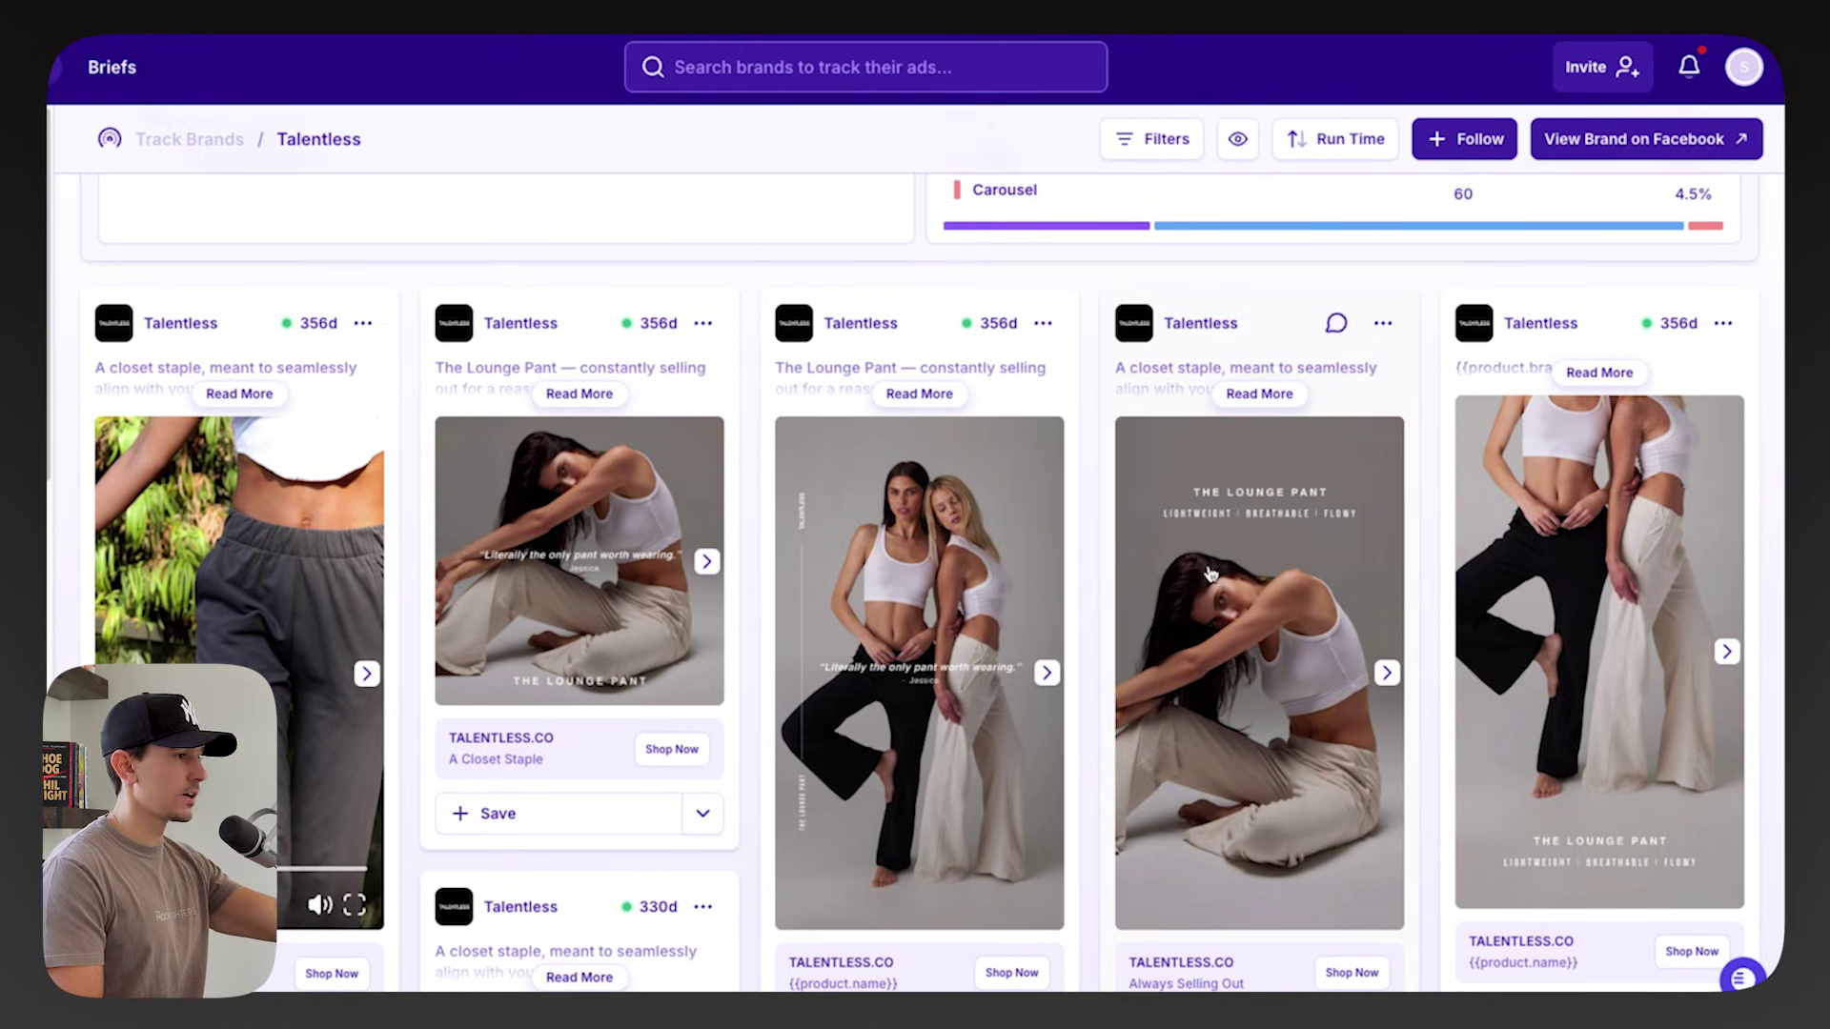
scroll(870, 310, up, 1)
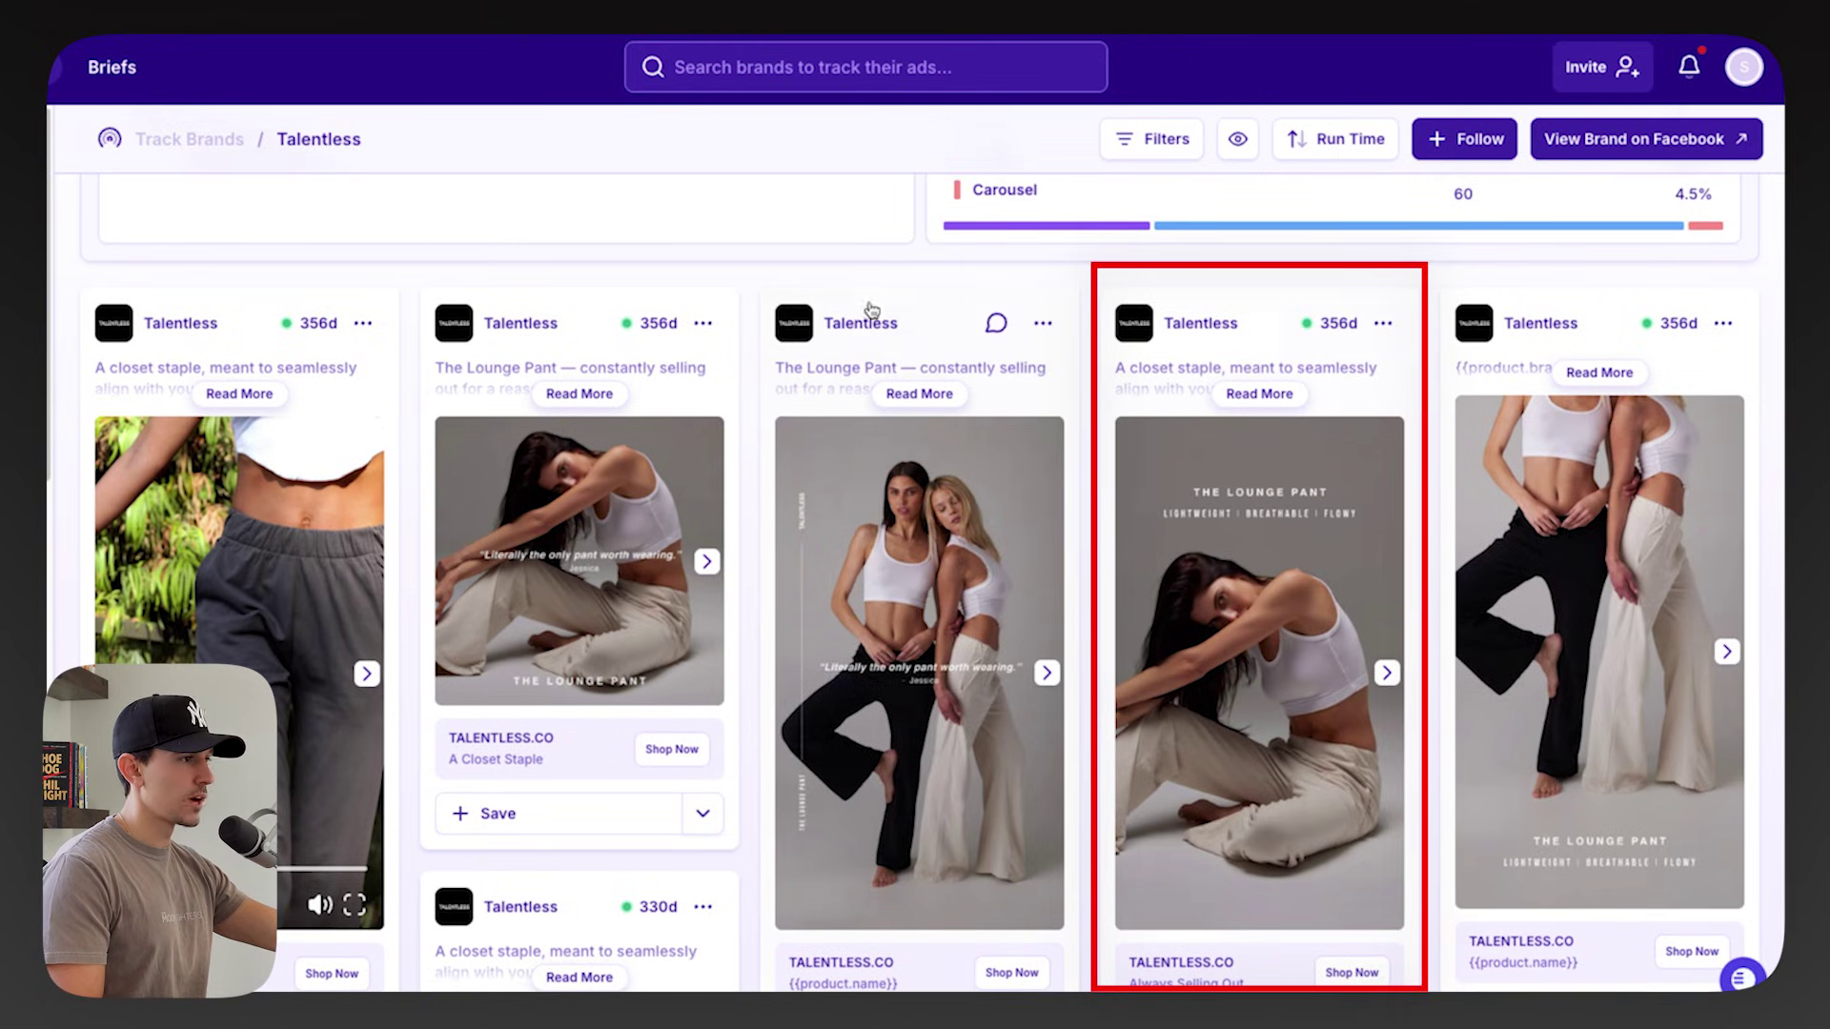
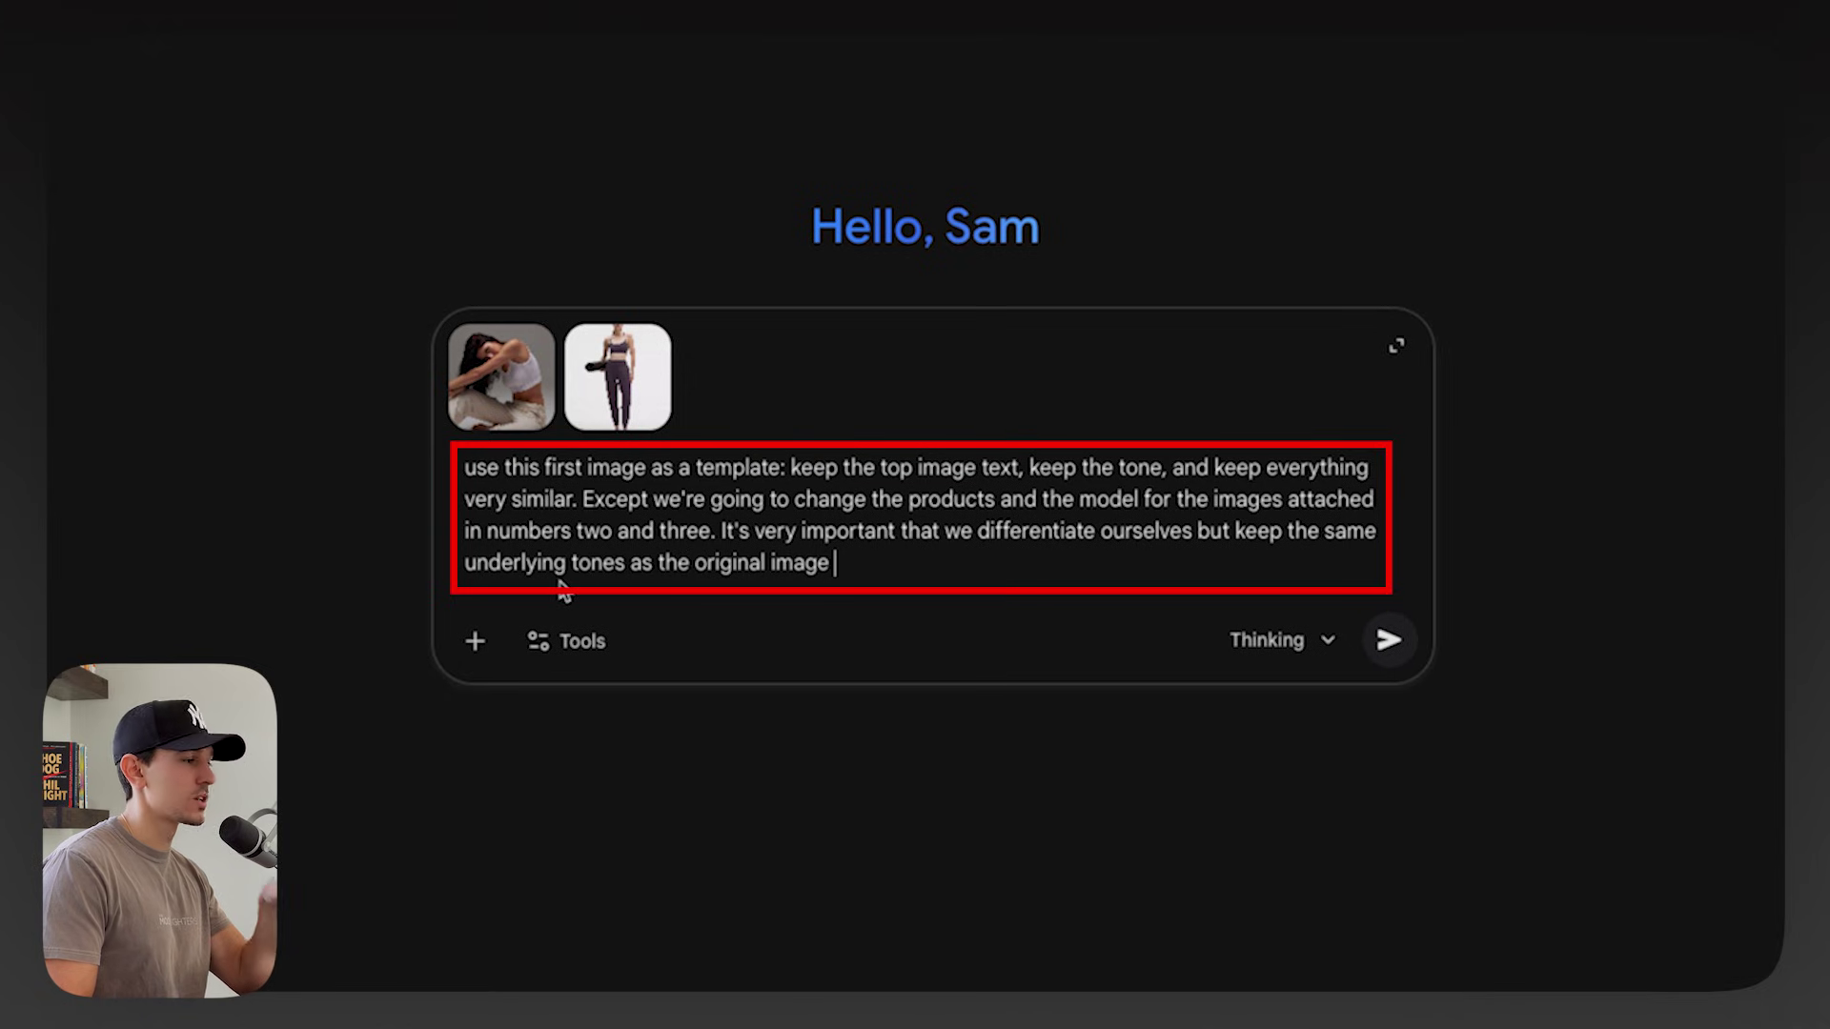
click(558, 641)
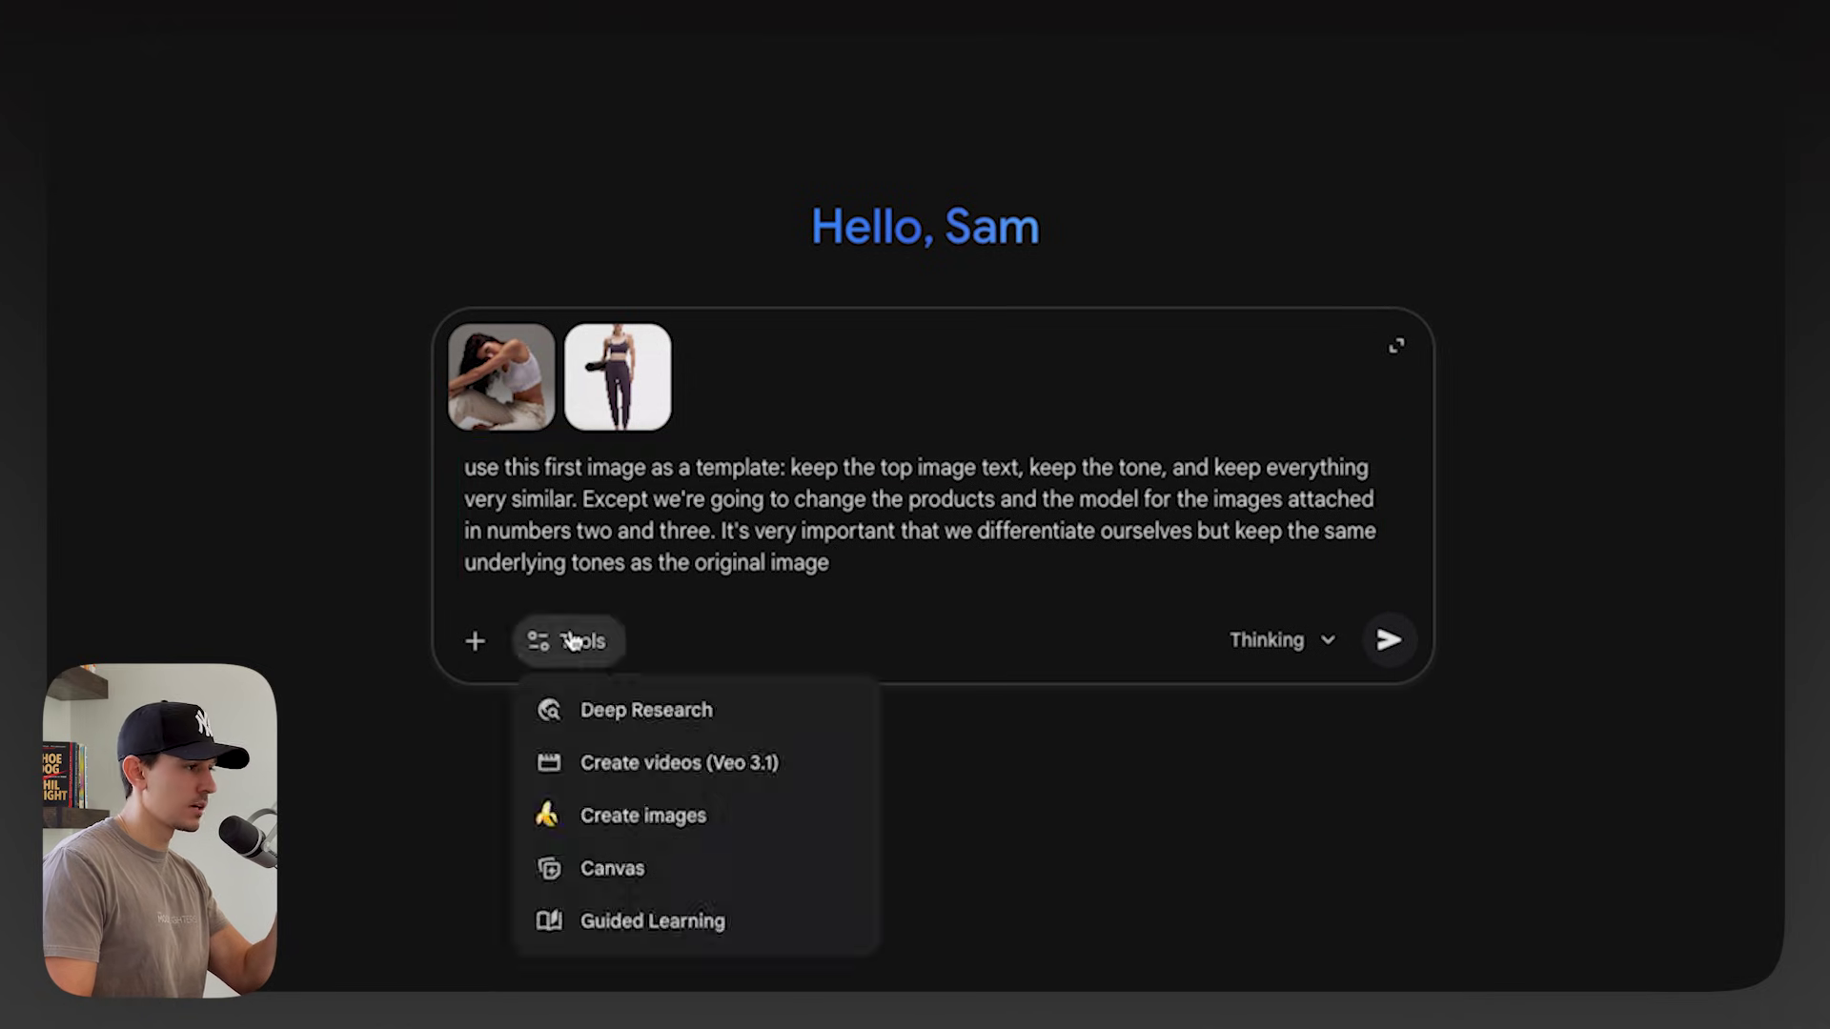
click(613, 814)
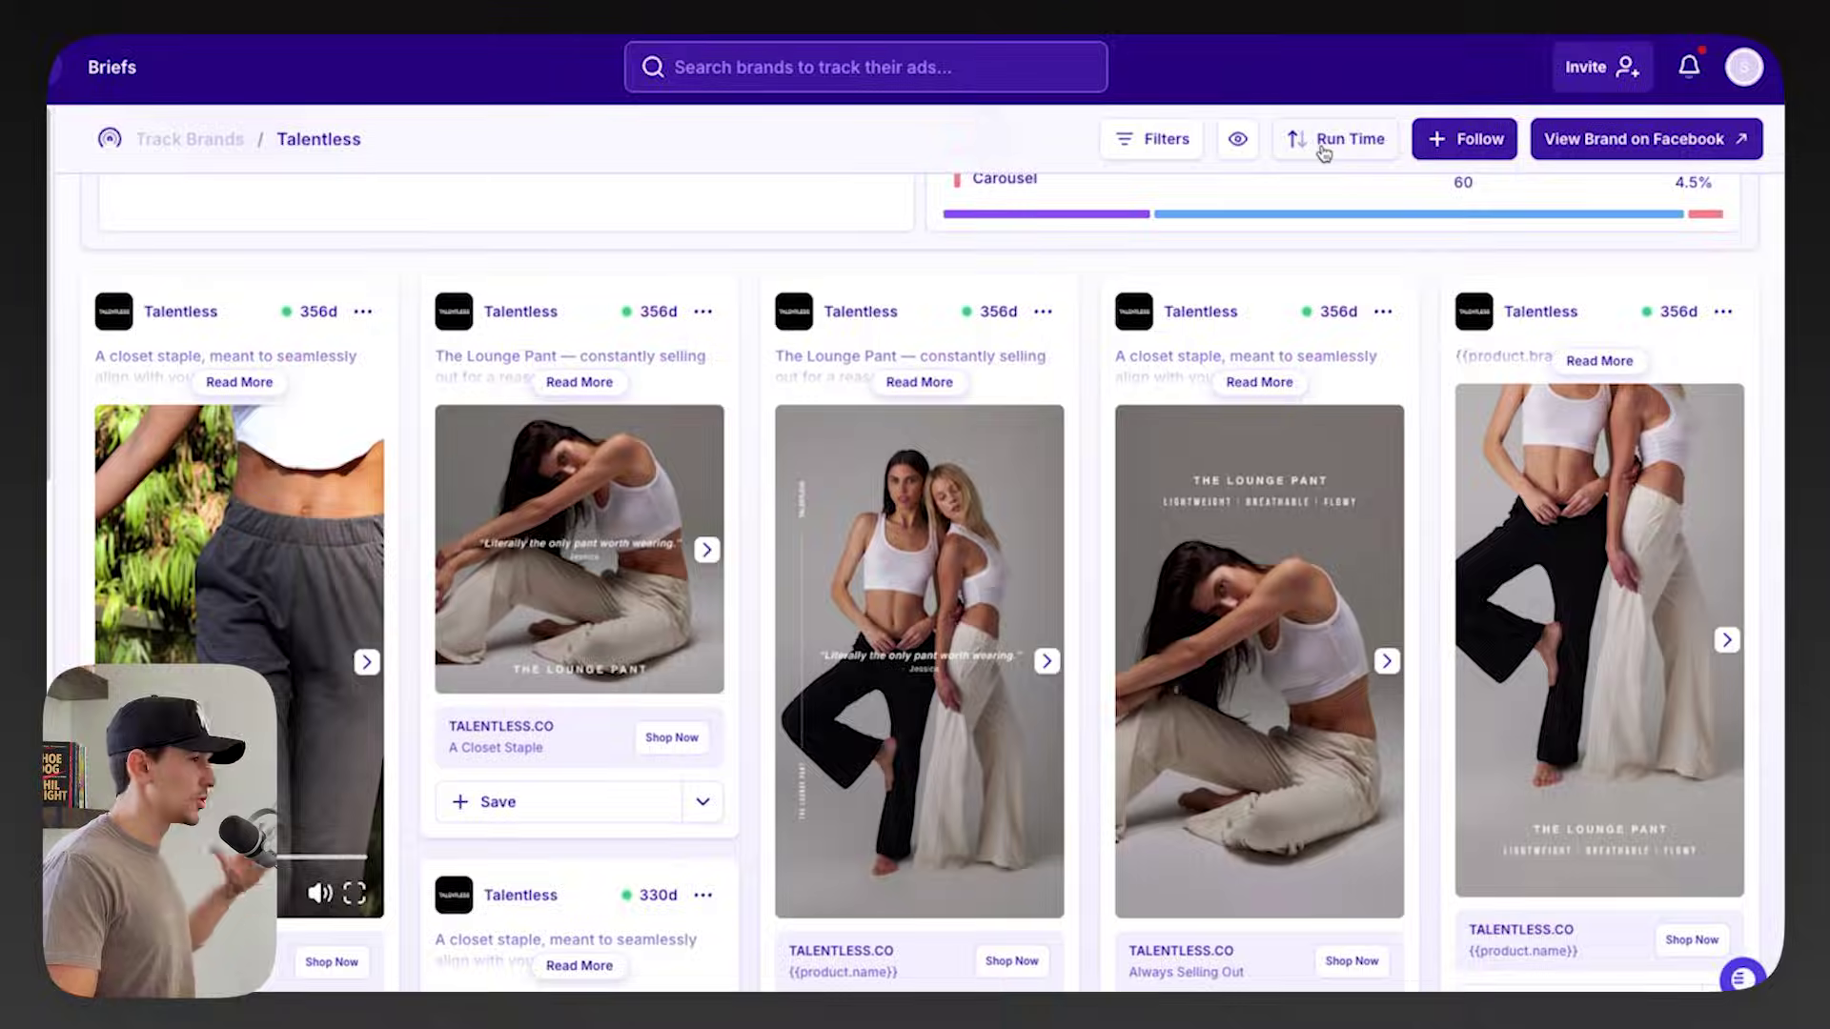
- Switch to the ad library, sort the Talentless ads by Newest Ads and open the "Final Hours. $99 6-Pack Tees." ad
click(1327, 142)
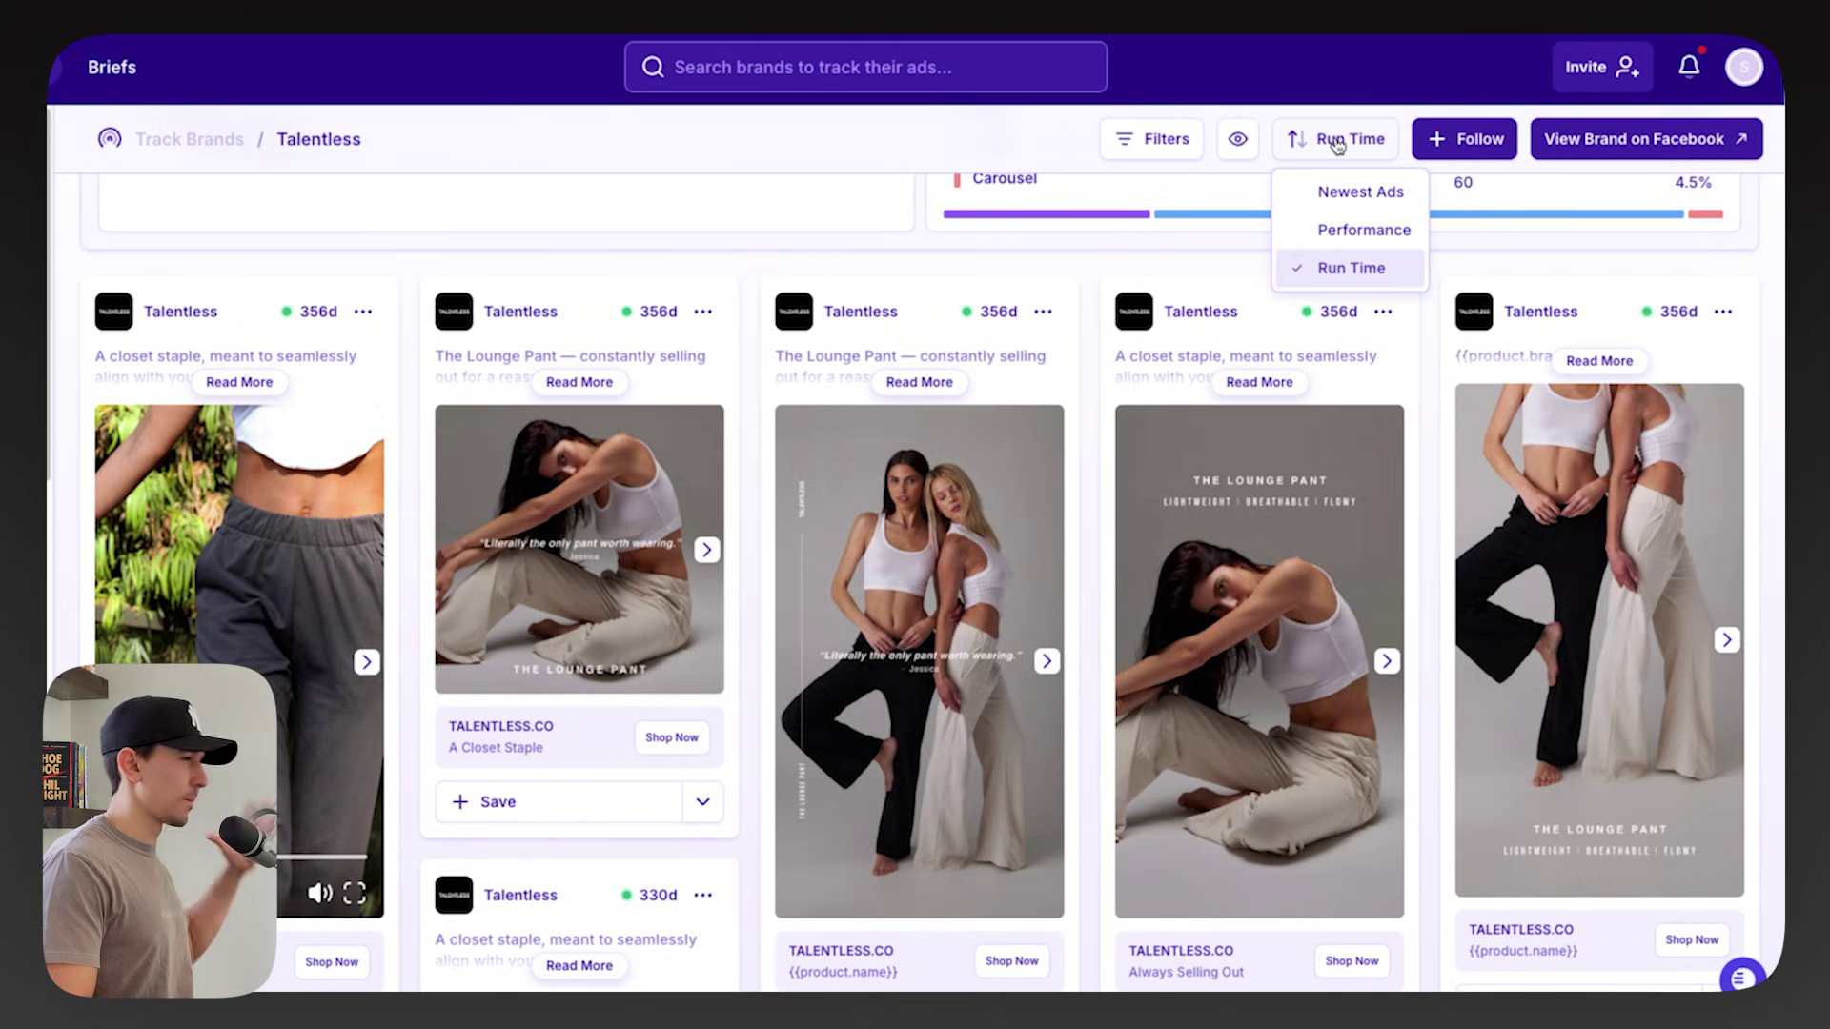
click(1387, 196)
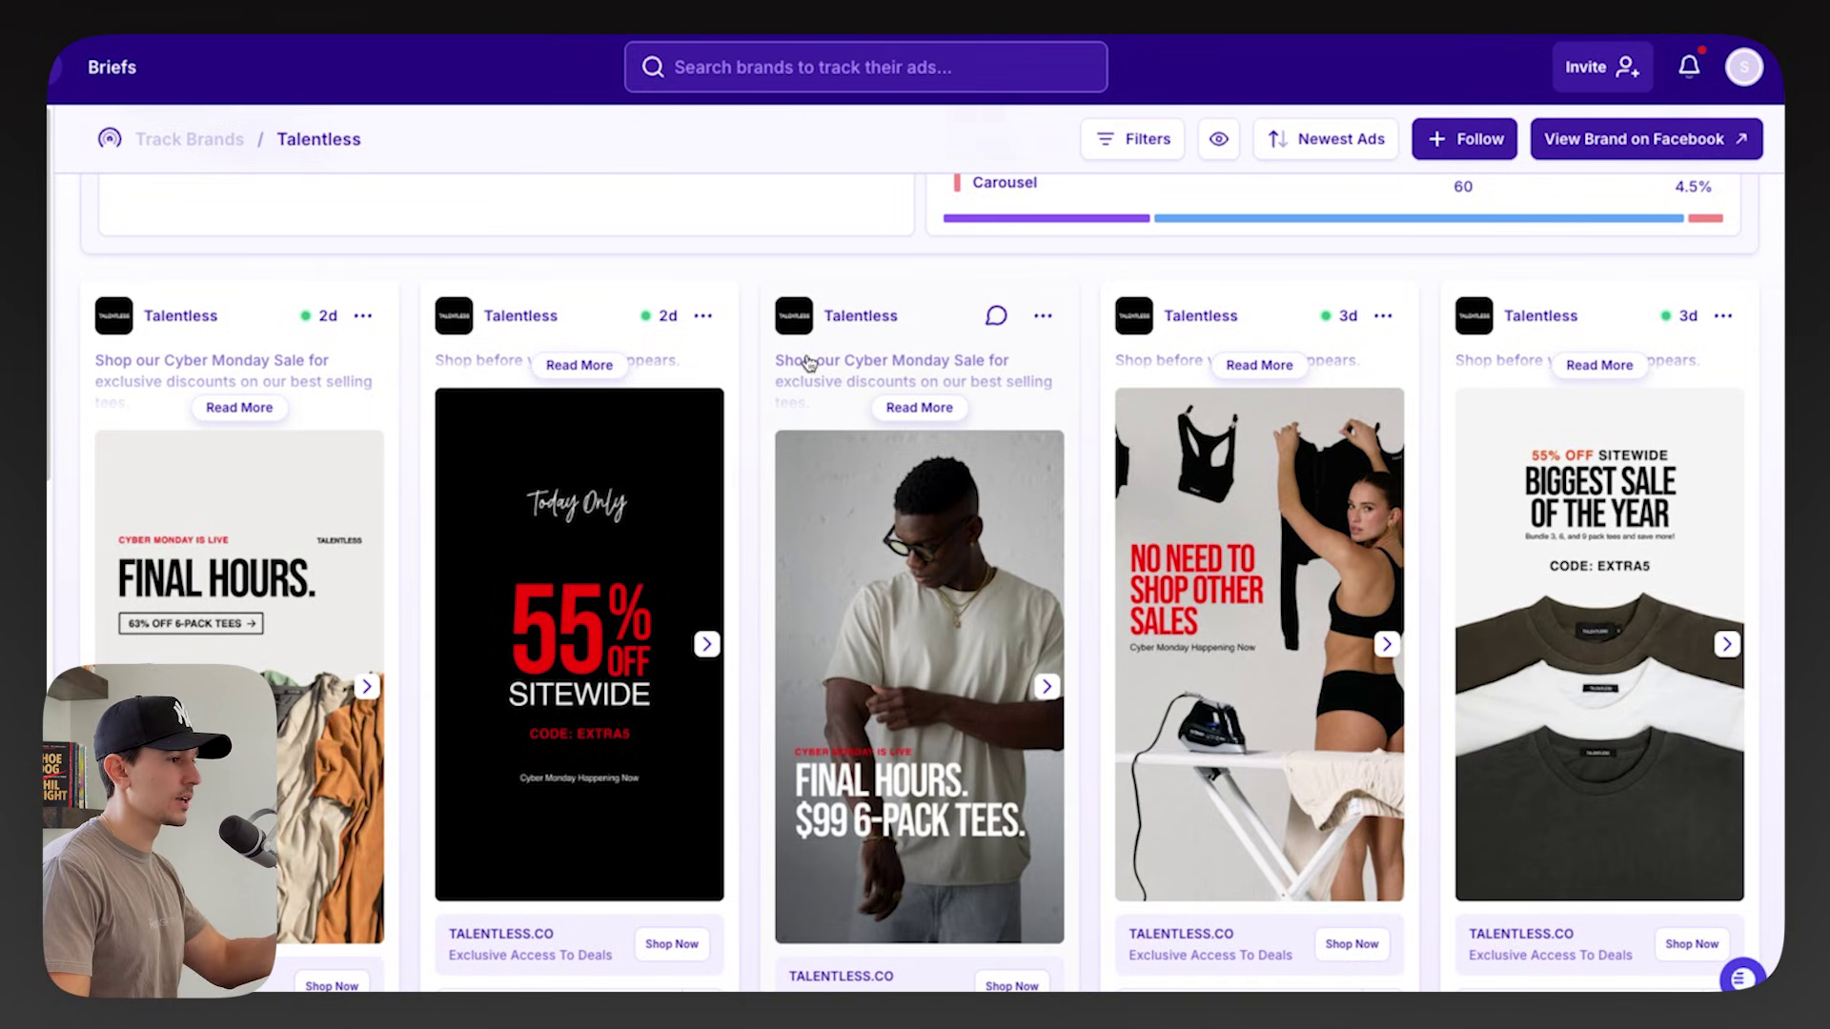
scroll(949, 410, down, 2)
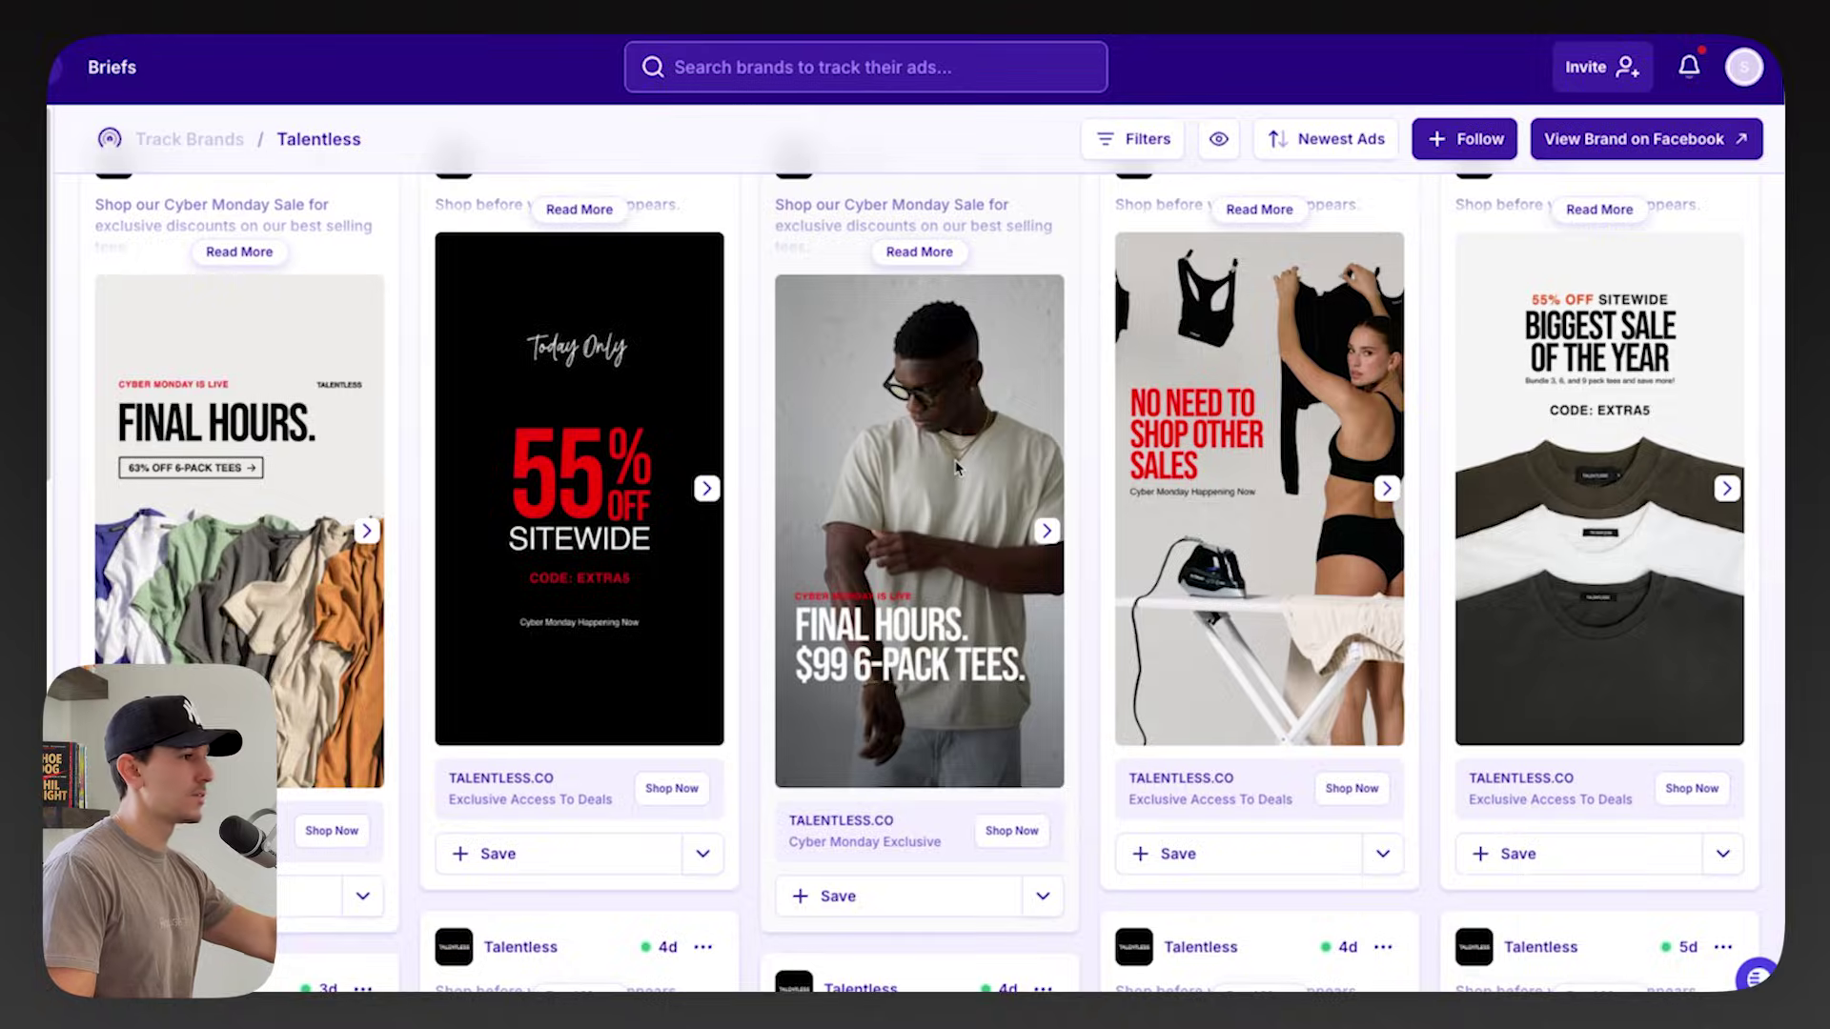
click(958, 467)
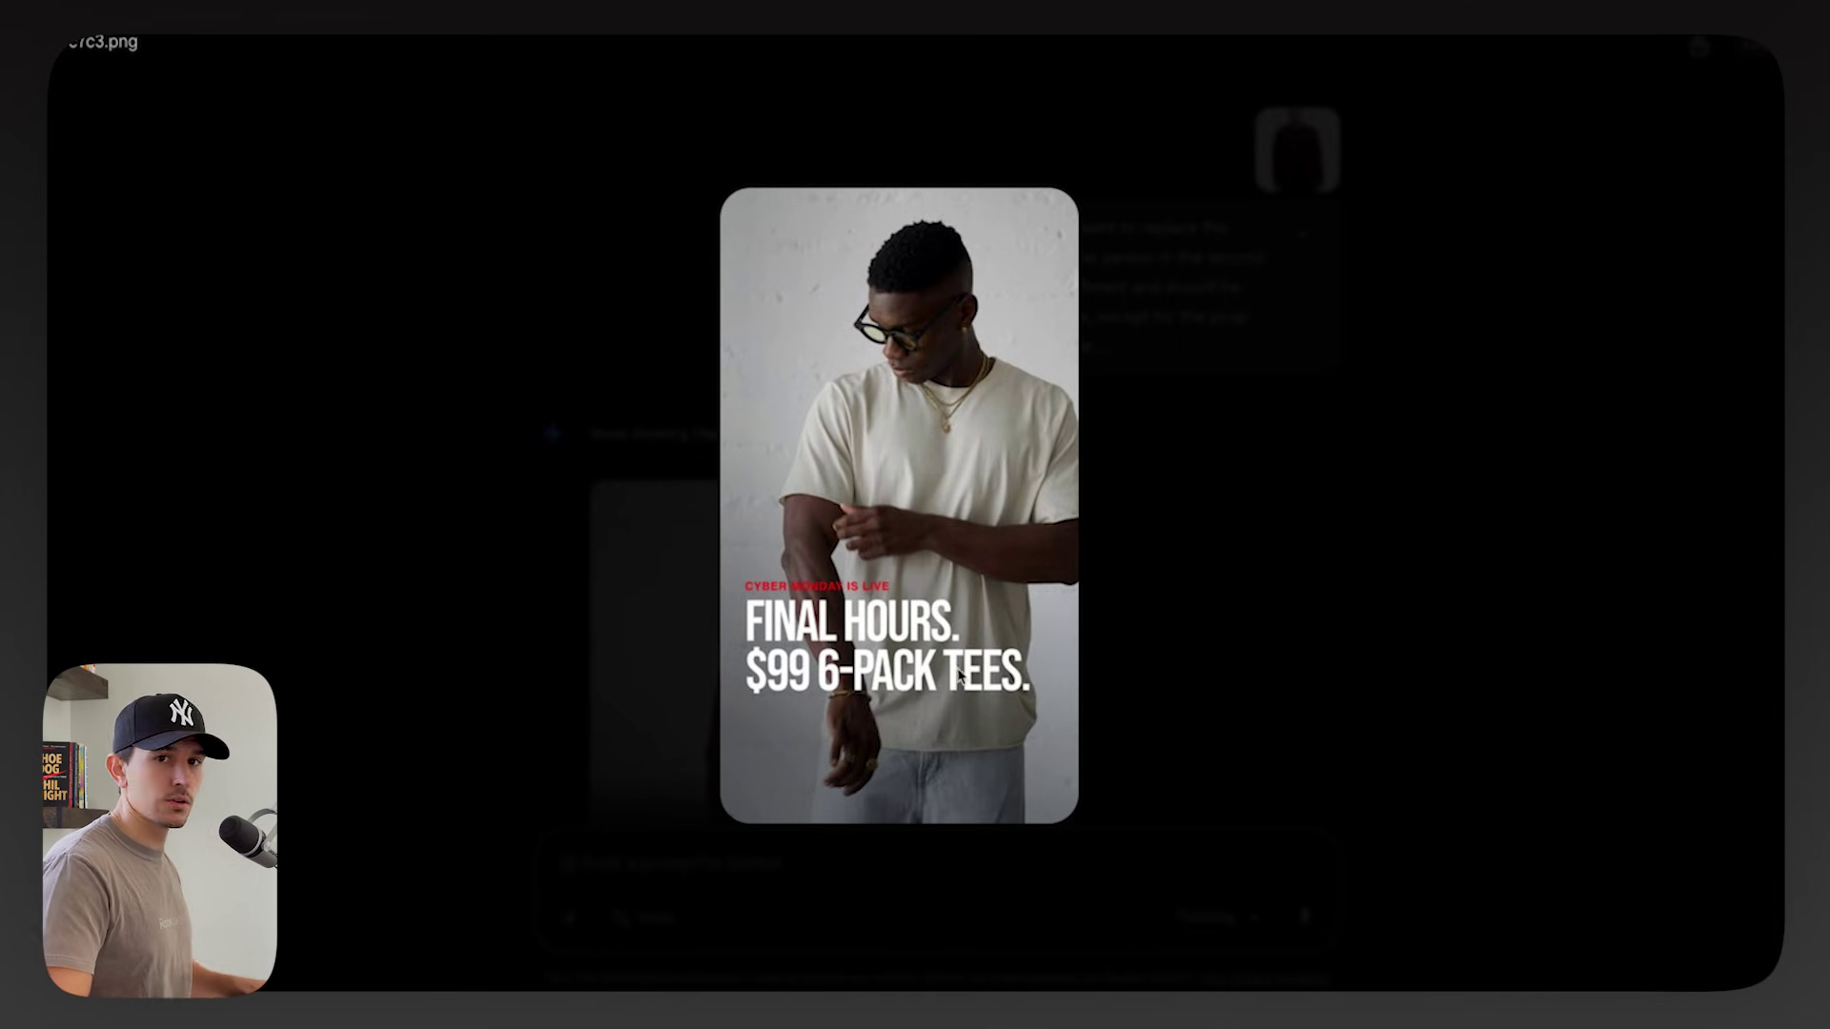
- Switch to Gemini and review the template ad, the plaid-shirt model photo, the person-replacement prompt and its generated image
click(1454, 241)
click(1298, 151)
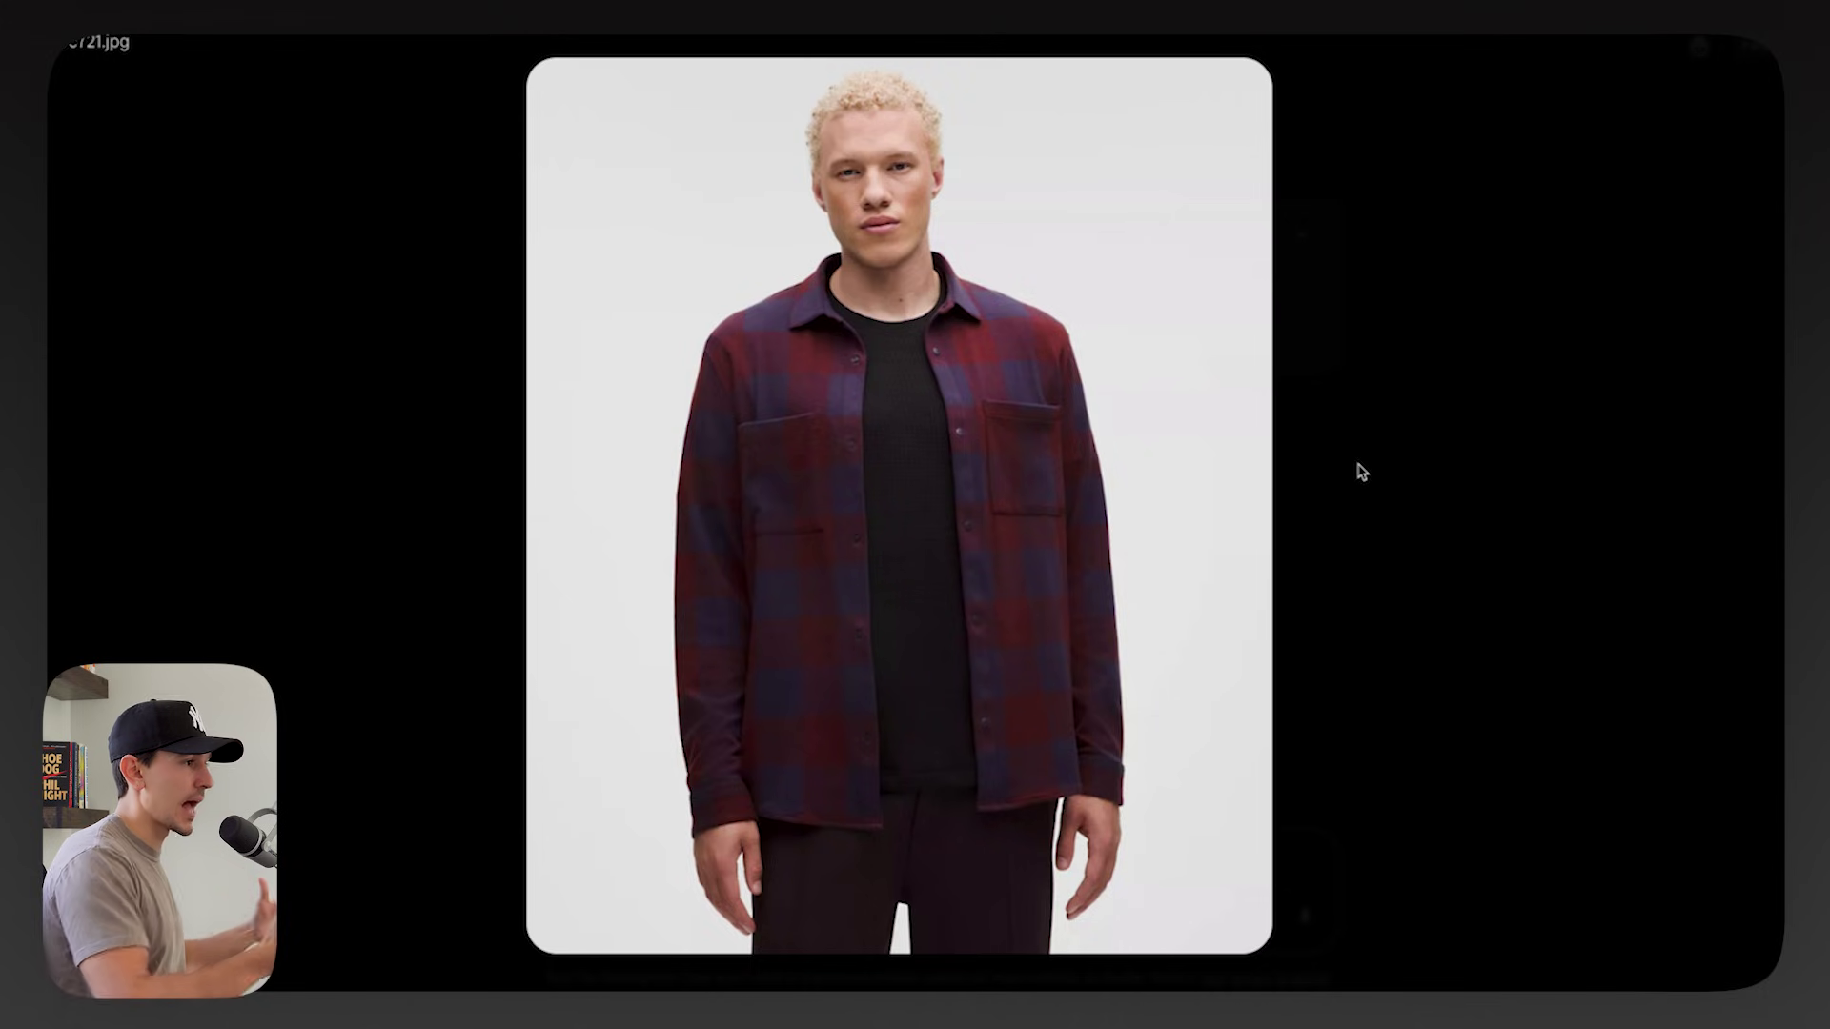
click(1392, 478)
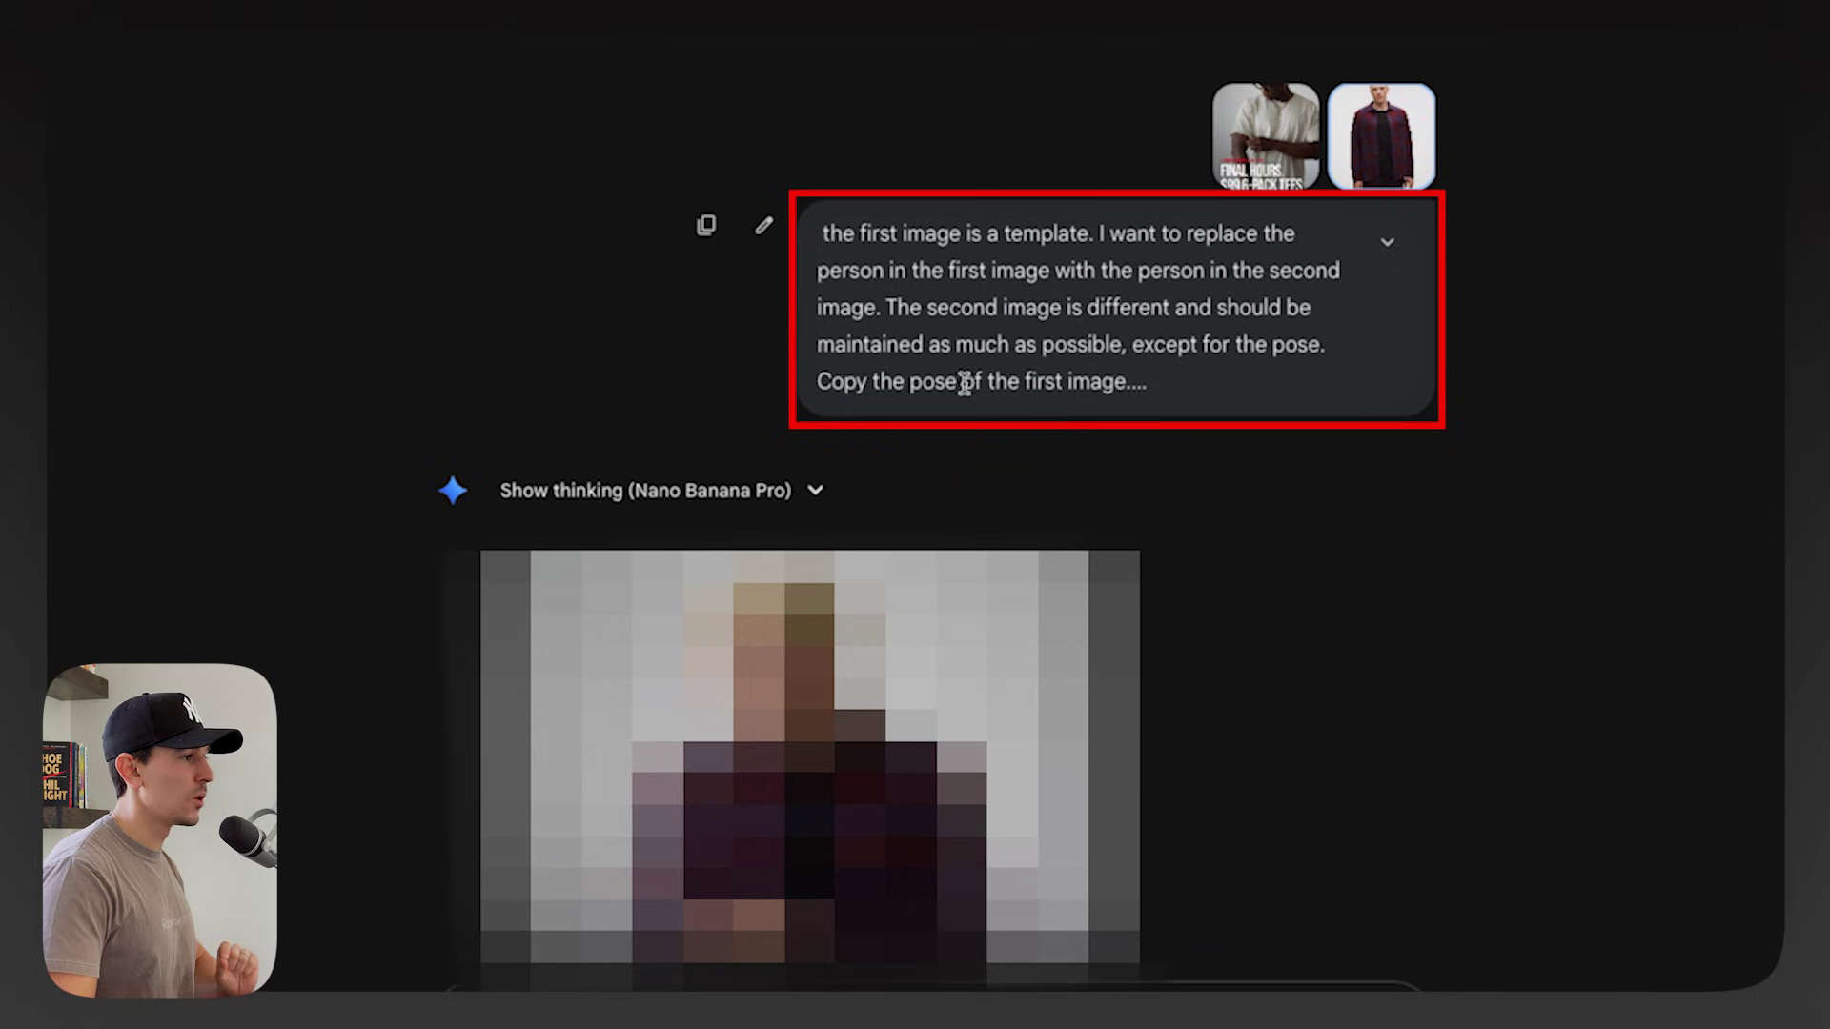
scroll(1144, 425, down, 4)
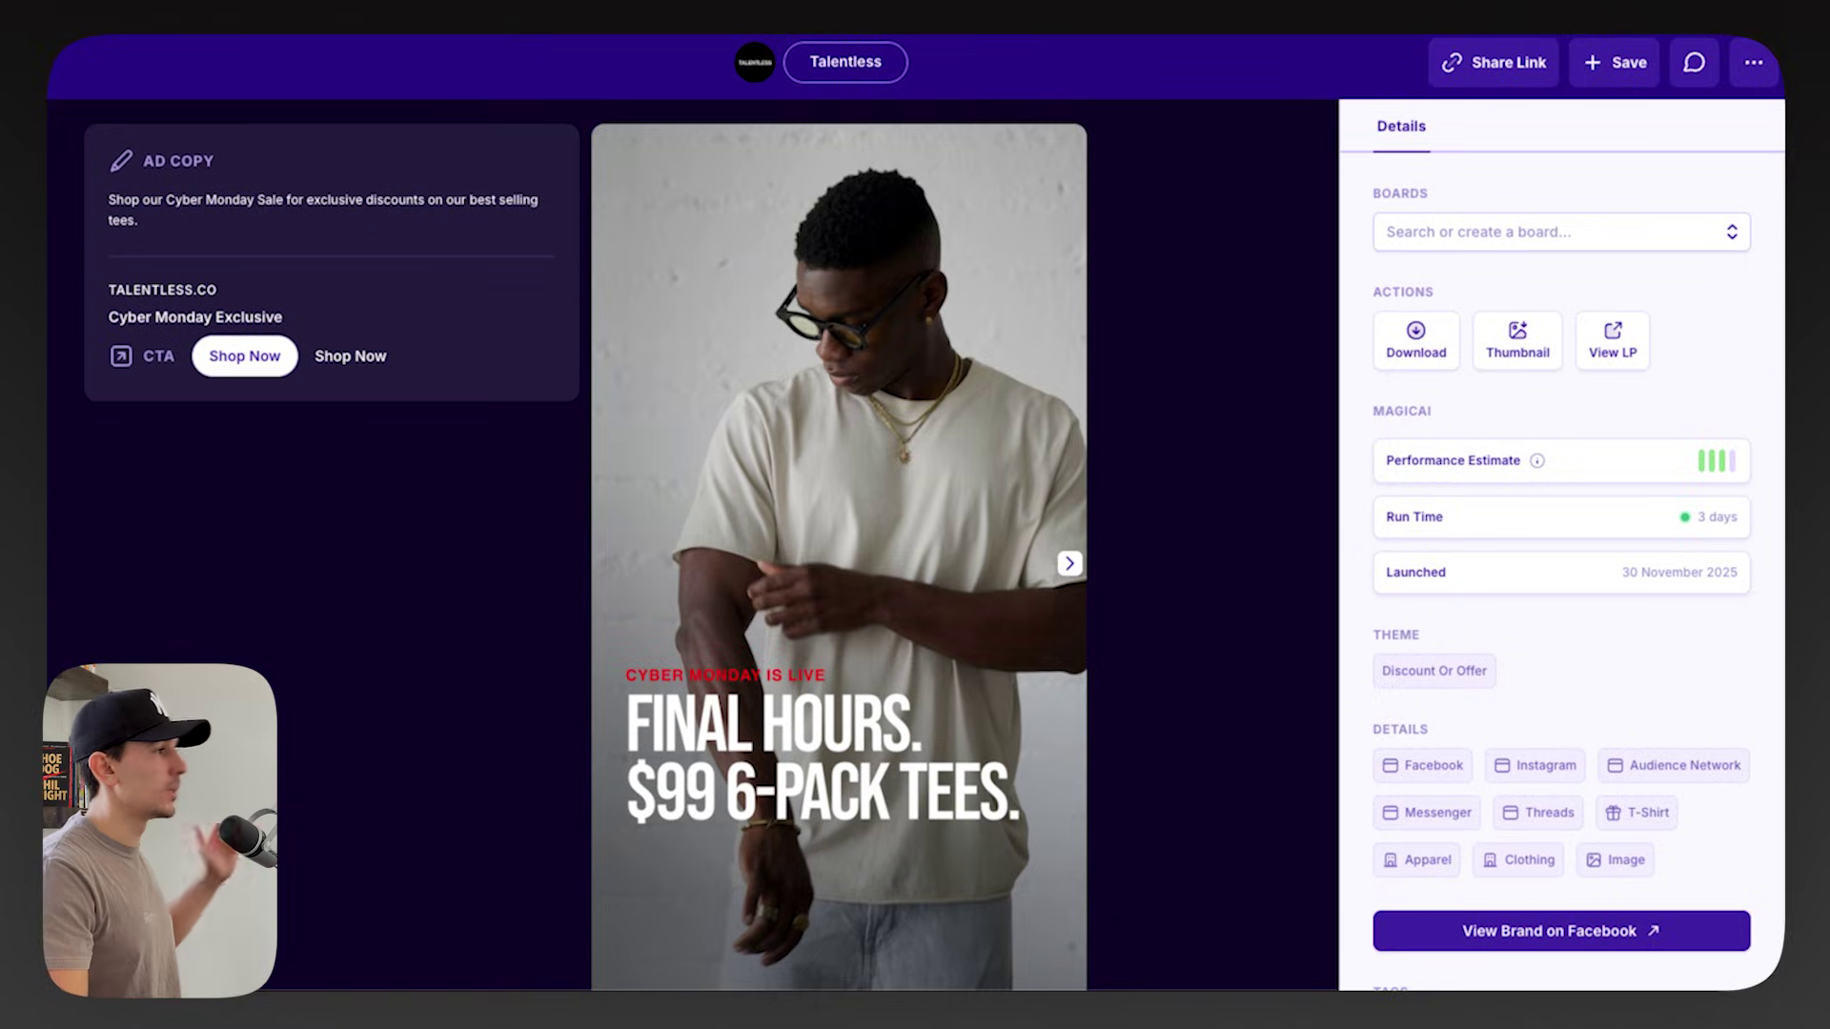
- Return to the ad library, close the opened tee ad and browse further through the newest Talentless ads
key(Escape)
scroll(921, 505, down, 8)
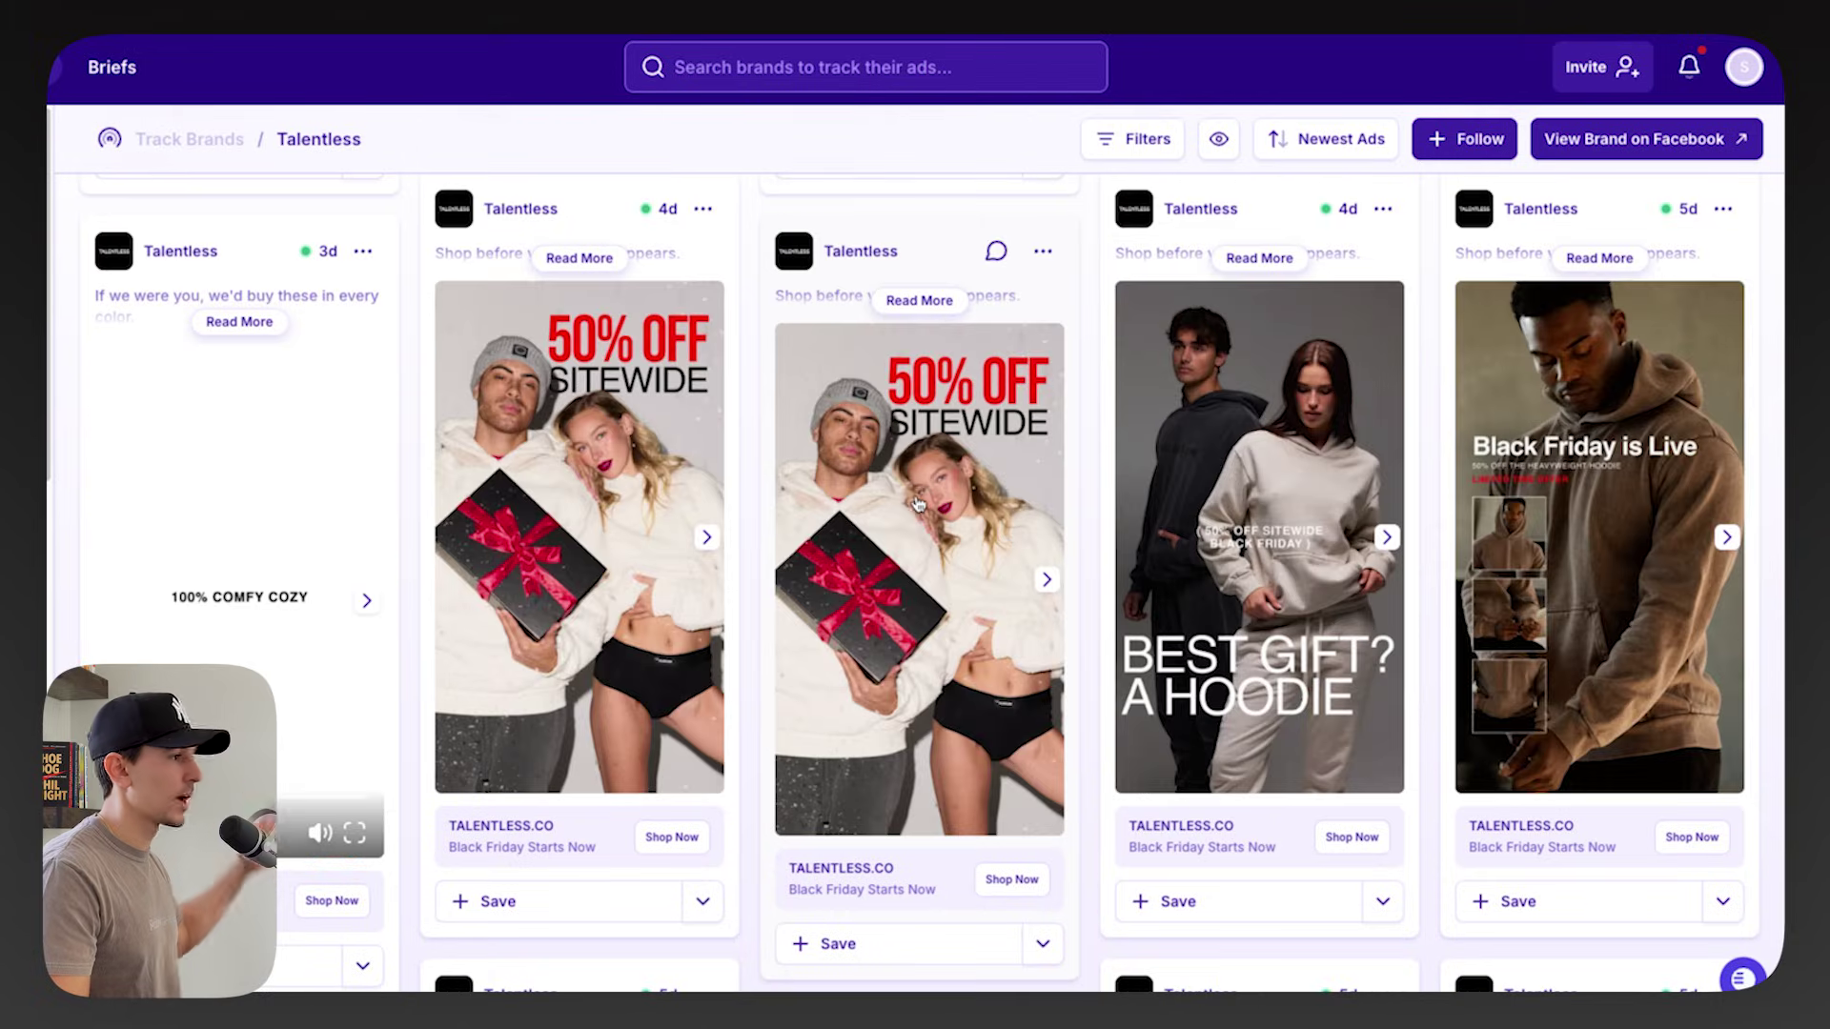